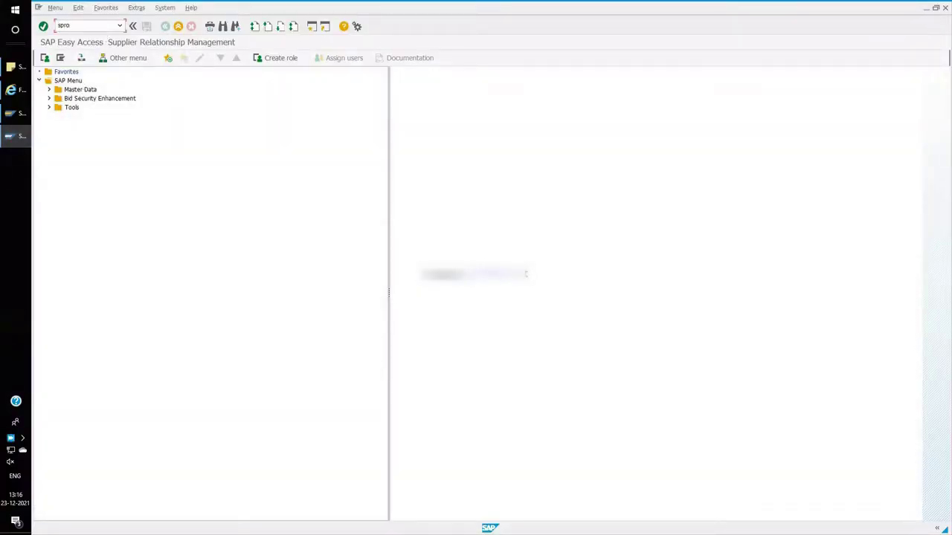
Run SPRO and expand SAP Reference IMG > Supplier Relationship Management > SRM Server > Technical Basic Settings
key(Return)
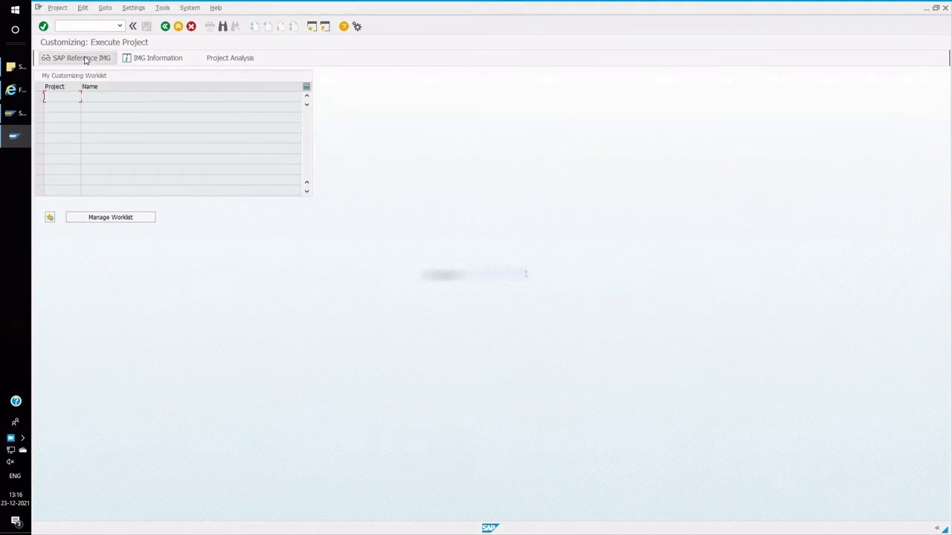
click(84, 58)
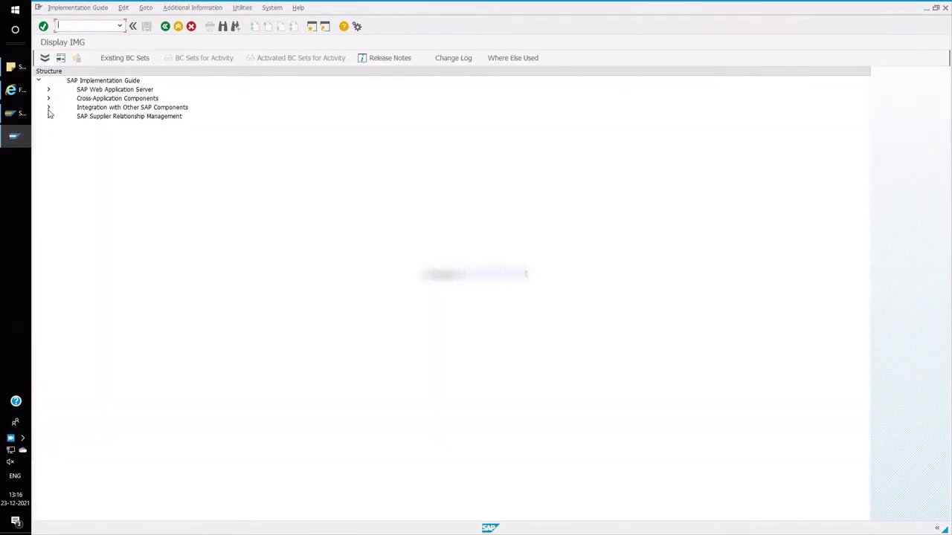
click(49, 118)
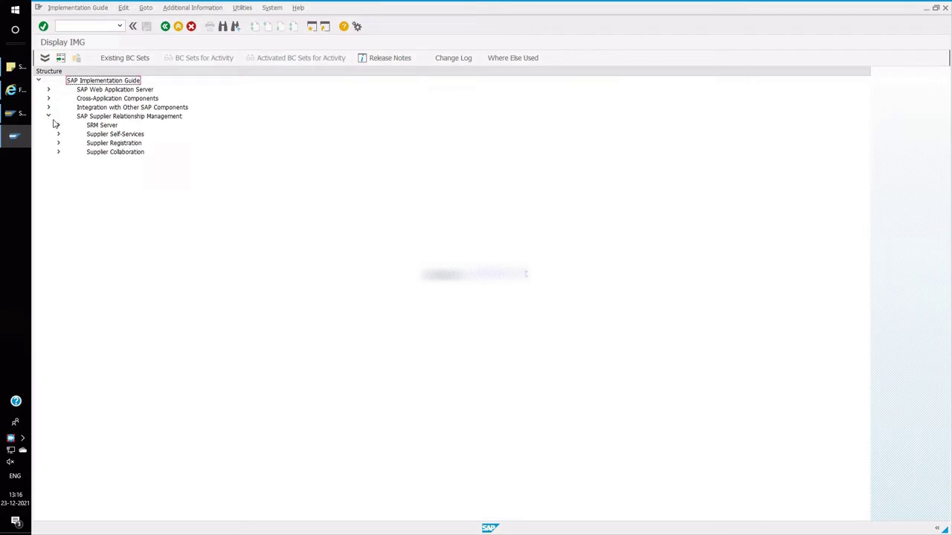
click(110, 127)
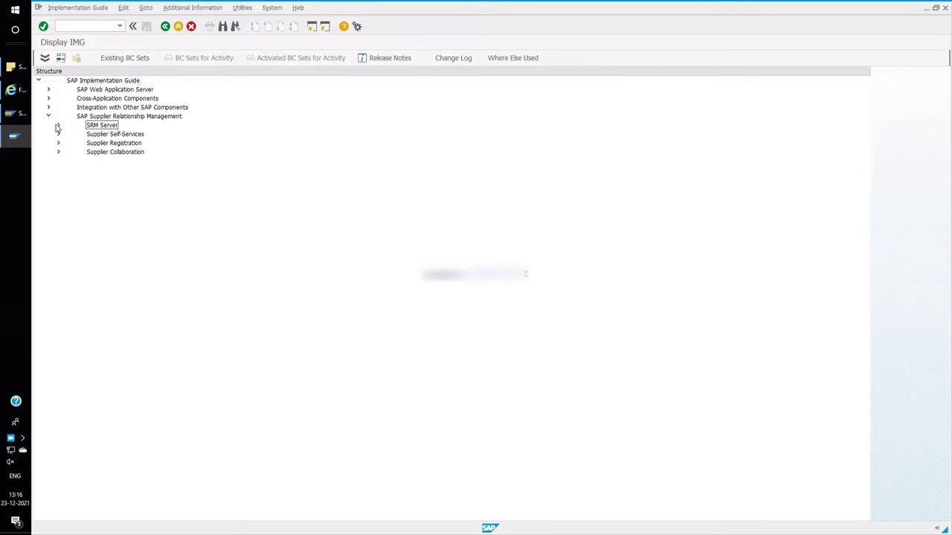
click(58, 125)
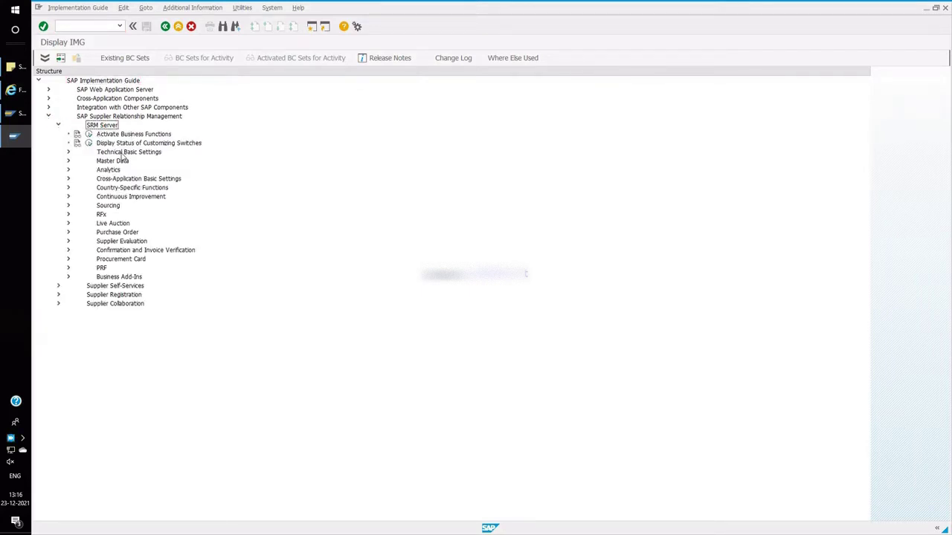
click(123, 153)
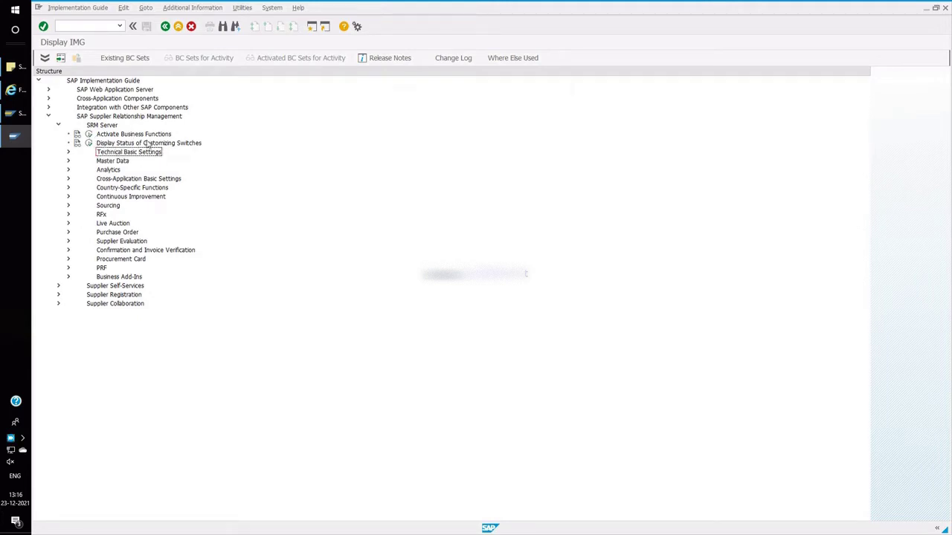
Run Activate Business Functions past the security warning and expand ENTERPRISE_BUSINESS_FUNCTIONS with a wider Name column
click(89, 135)
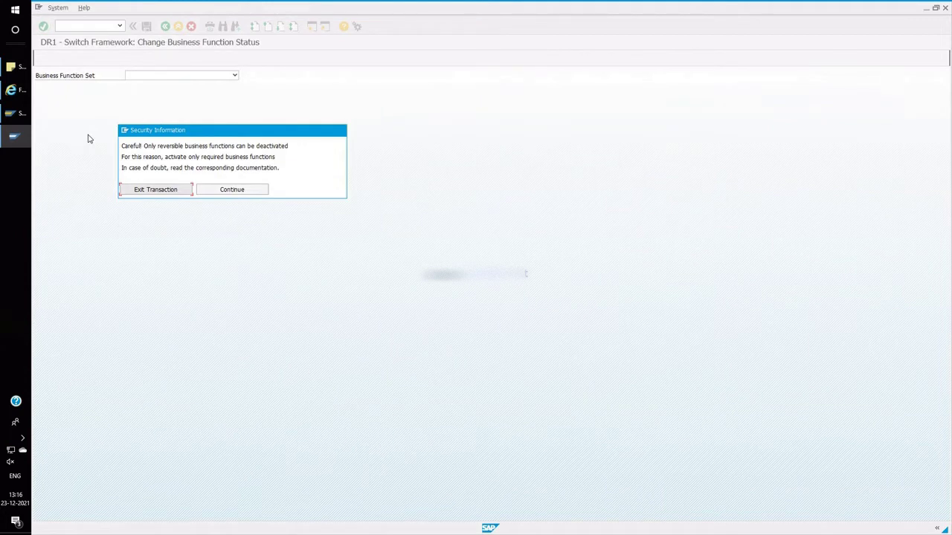
click(228, 191)
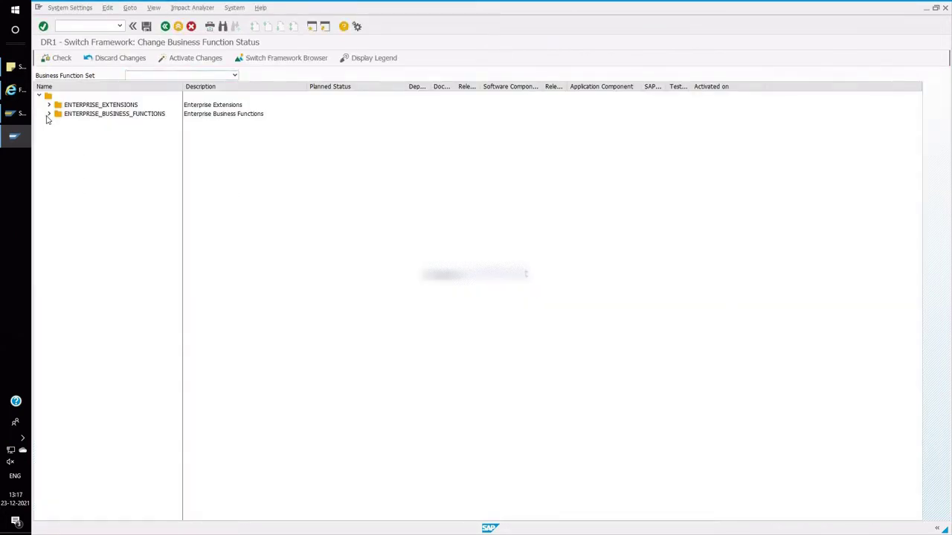
click(49, 113)
drag(182, 86, 261, 88)
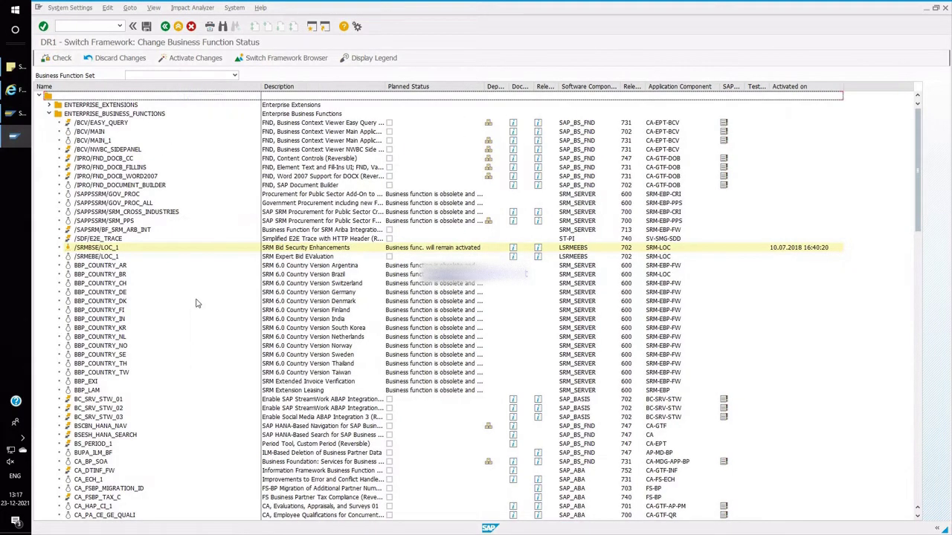
Scroll down to SRM_CONT_IMPR_1 and SRM_CONT_IMPR_2 and open SRM_CONT_IMPR_2's test catalog
click(330, 251)
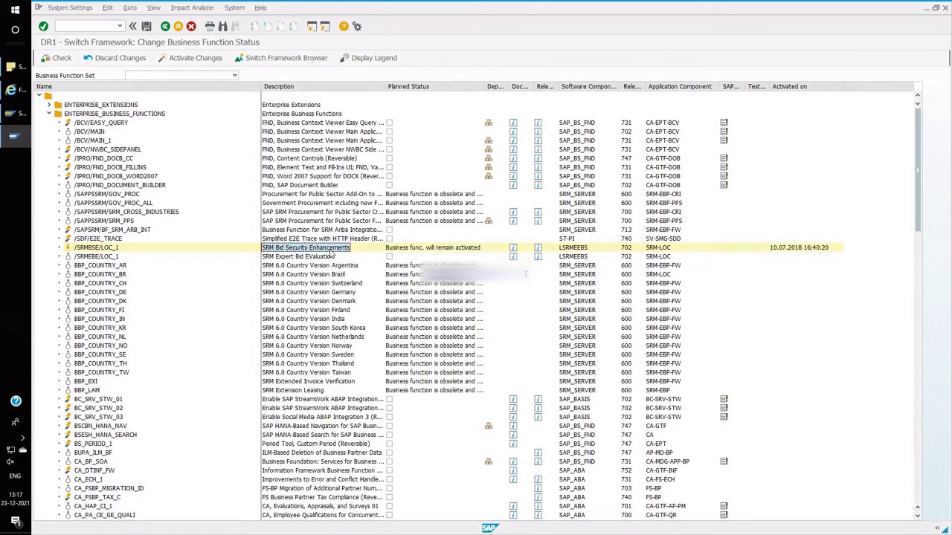
key(Page_Down)
key(Page_Down)
key(Page_Down)
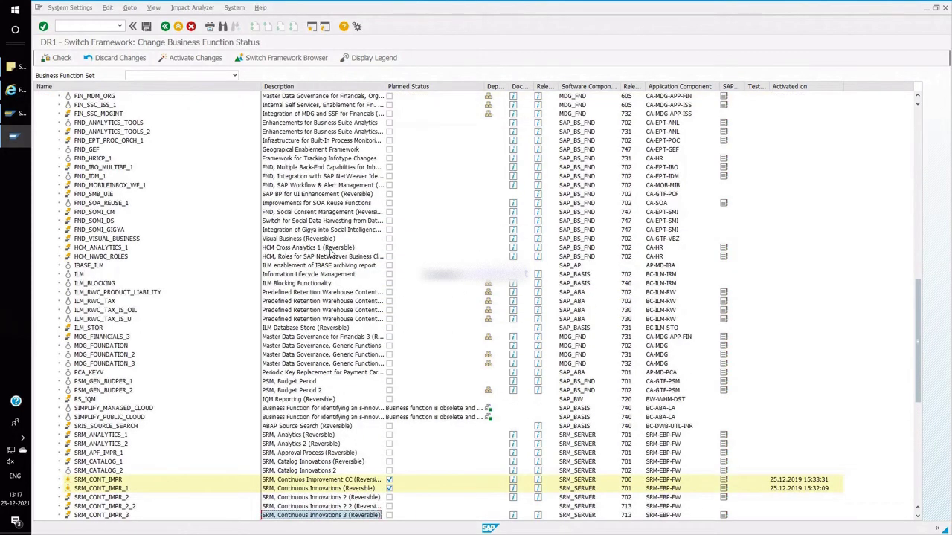
scroll(233, 418, down, 5)
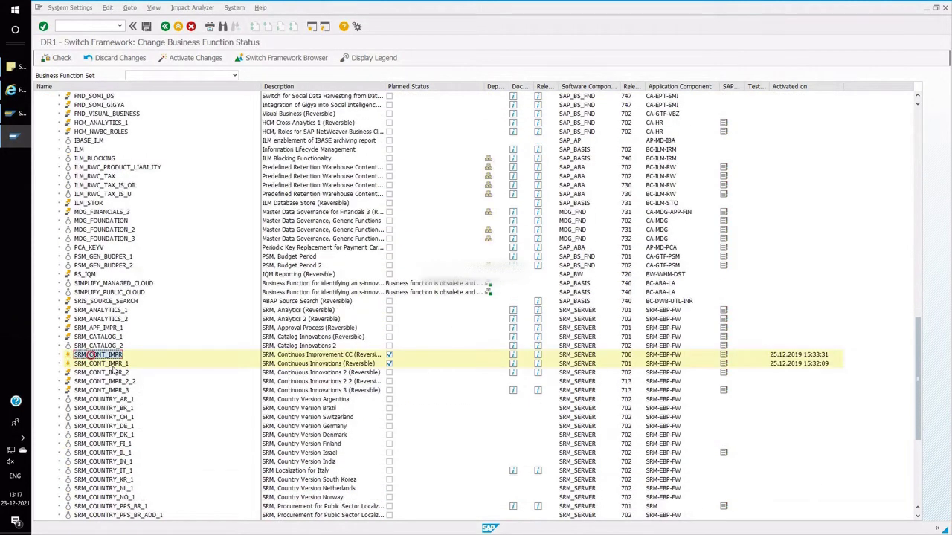
click(109, 363)
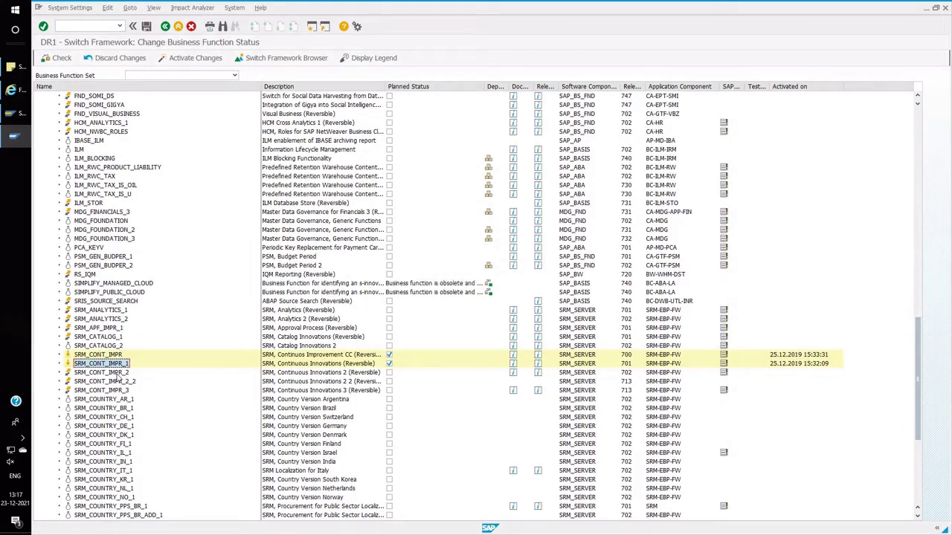
click(125, 373)
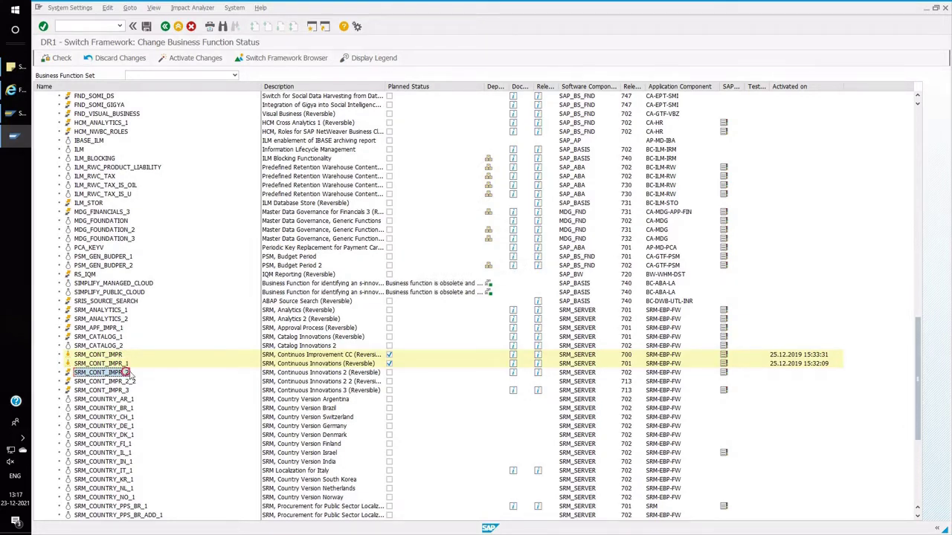
click(725, 374)
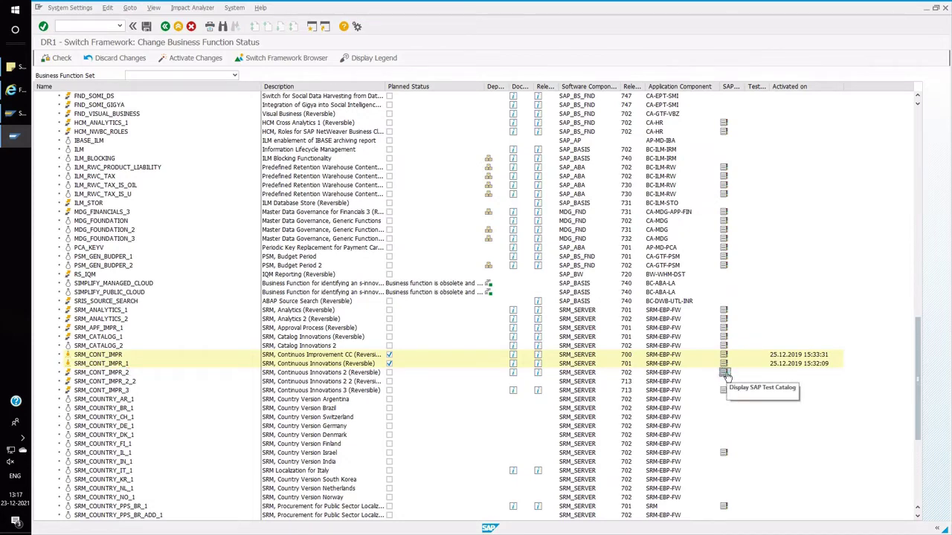
Read the documentation for the service-item bundling test case in the SRM_CONT_IMPR_2 test catalog
click(725, 373)
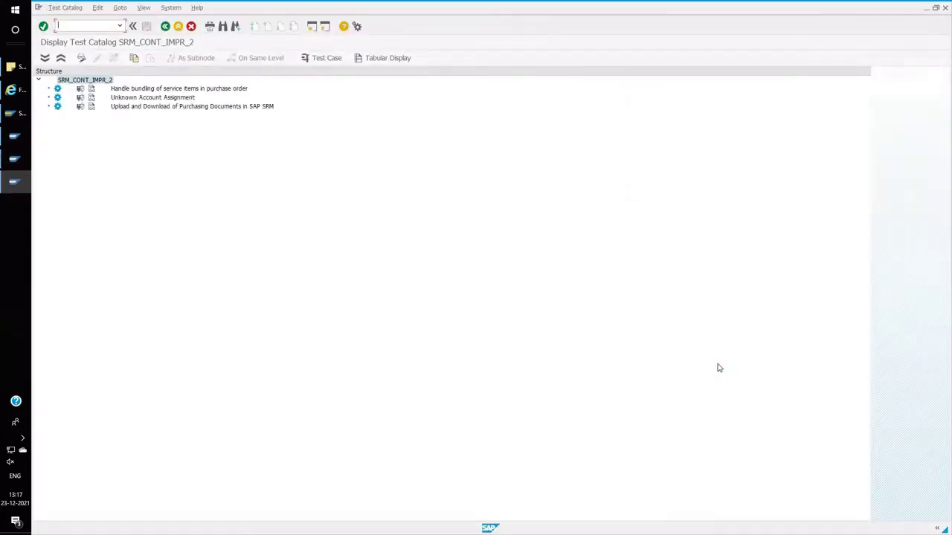
mouse_move(19, 166)
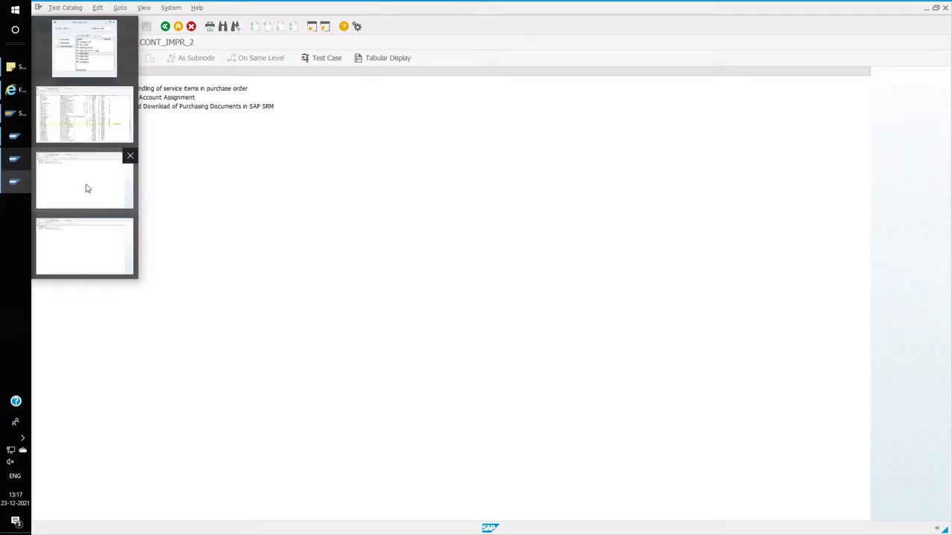
click(130, 223)
click(109, 205)
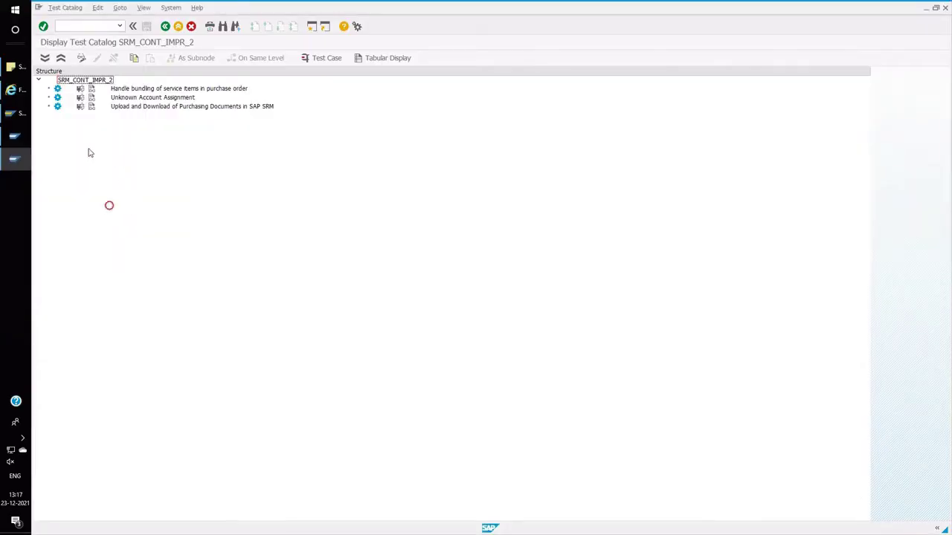
click(94, 91)
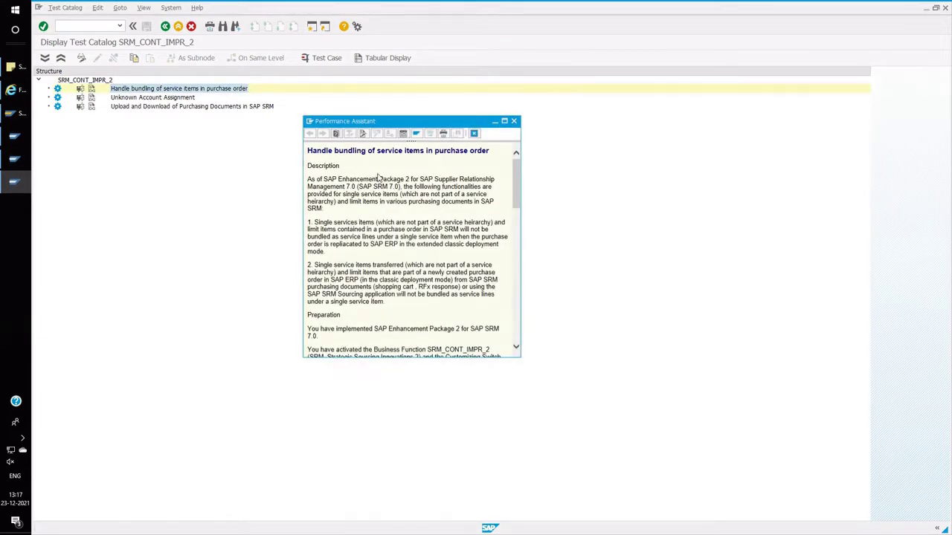
scroll(379, 177, down, 5)
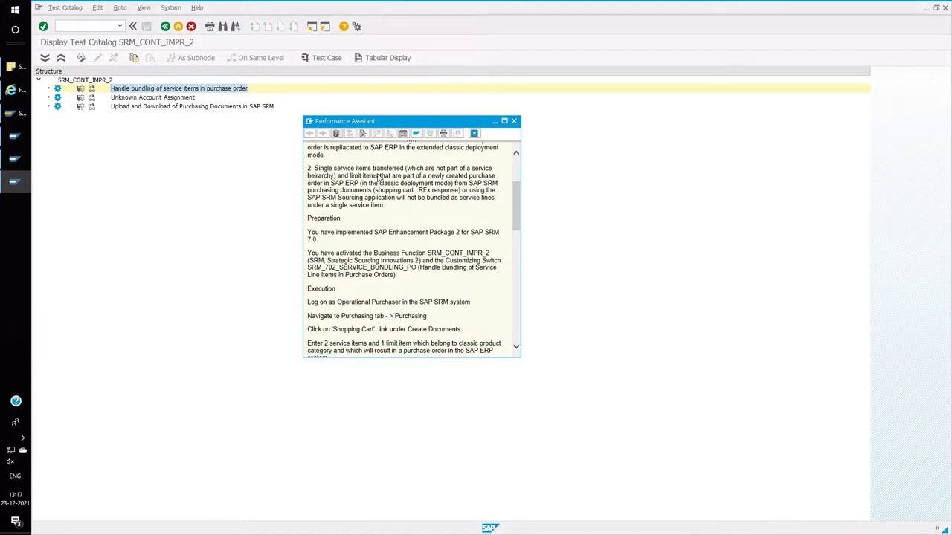
click(513, 120)
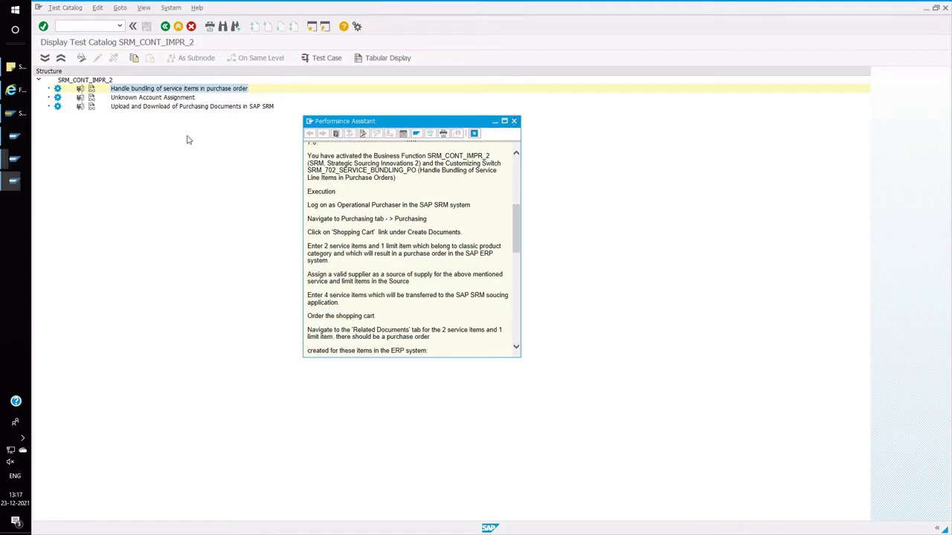
Return to the business function list and scroll down to SRM_SUCO_1
click(165, 27)
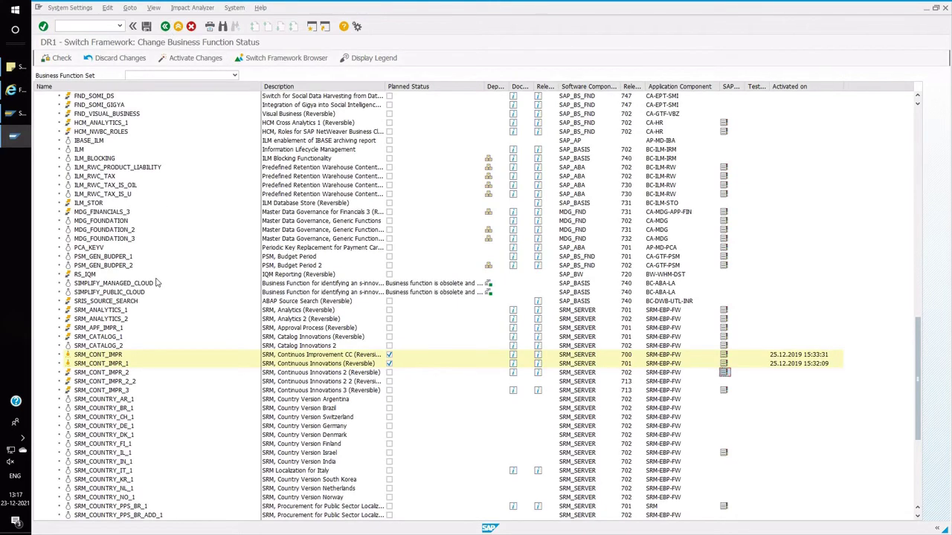
scroll(157, 283, down, 5)
scroll(149, 335, down, 3)
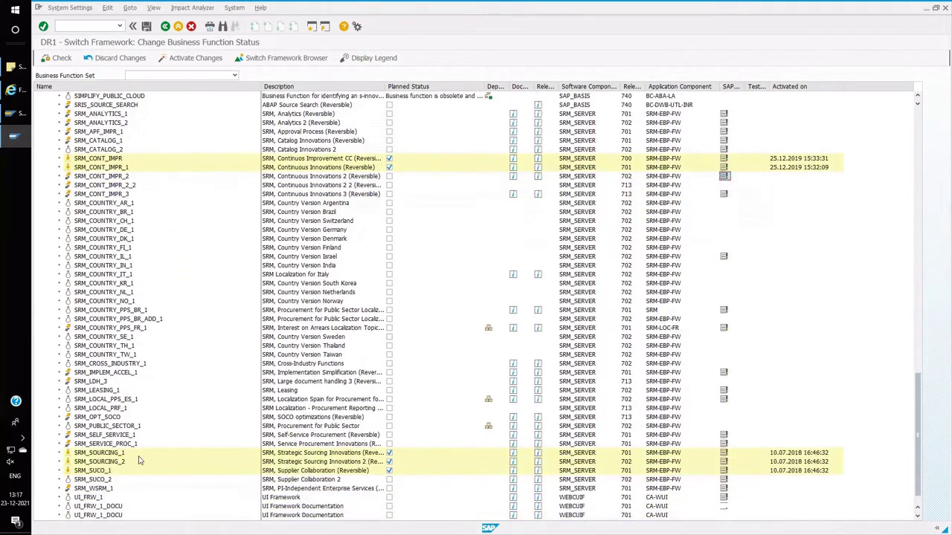
click(112, 452)
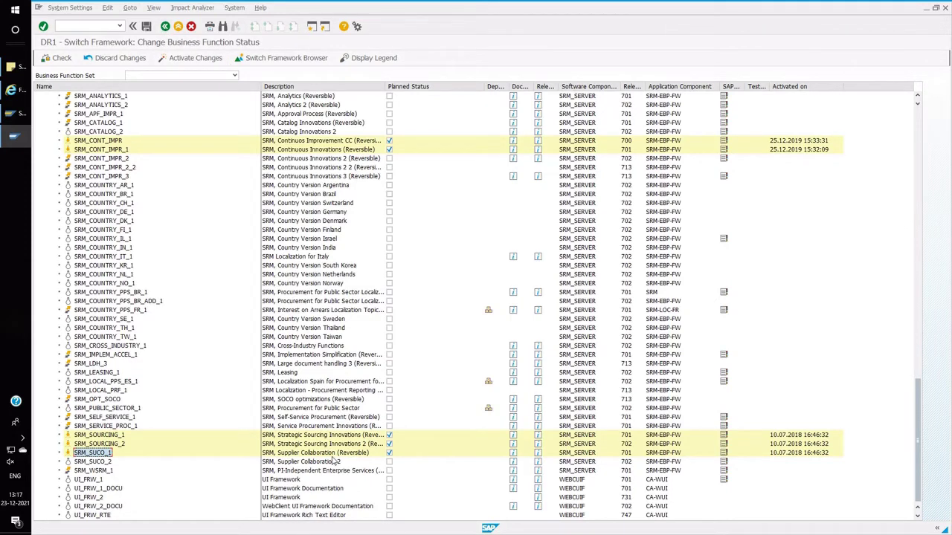
click(165, 26)
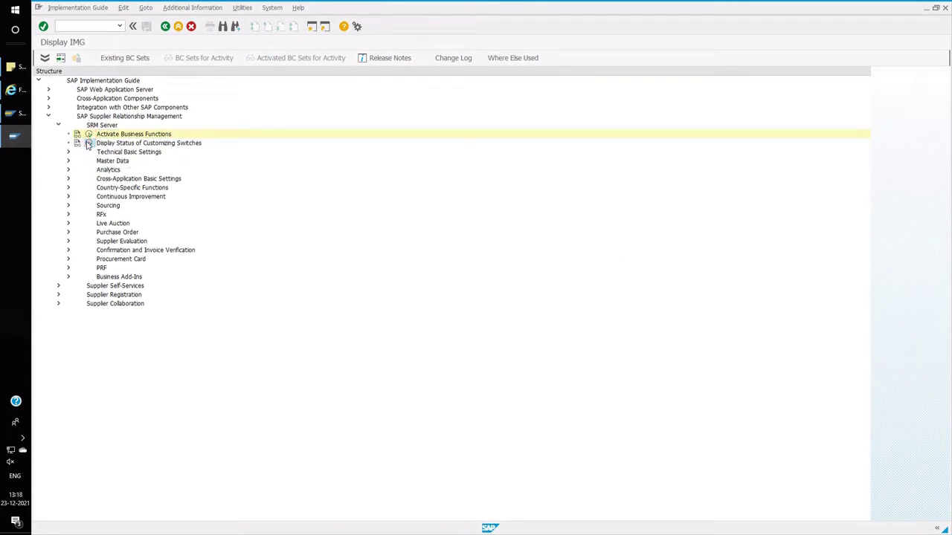
click(89, 143)
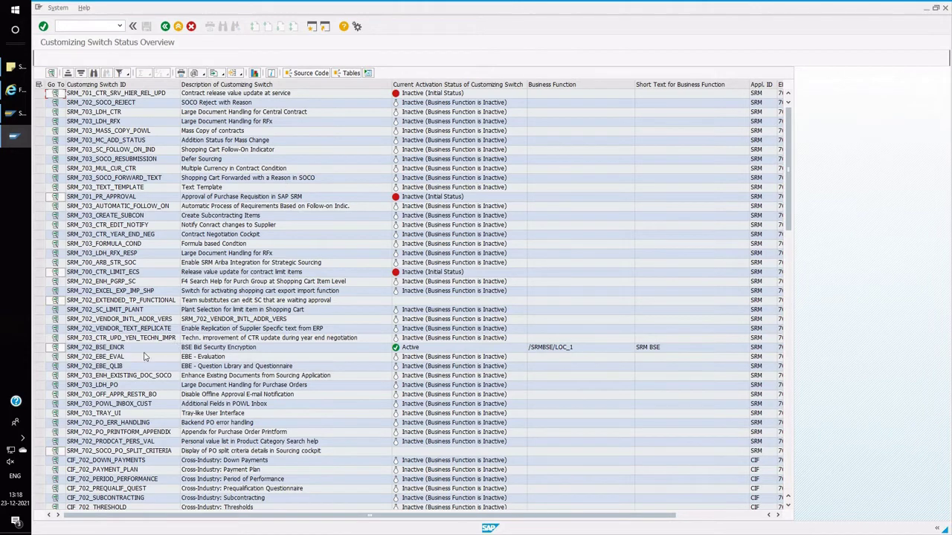
click(96, 347)
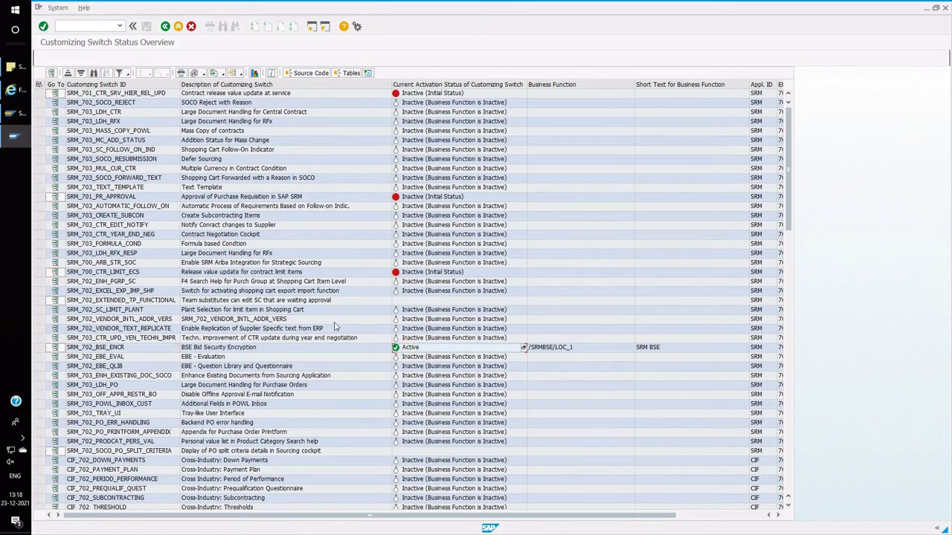
scroll(311, 305, down, 15)
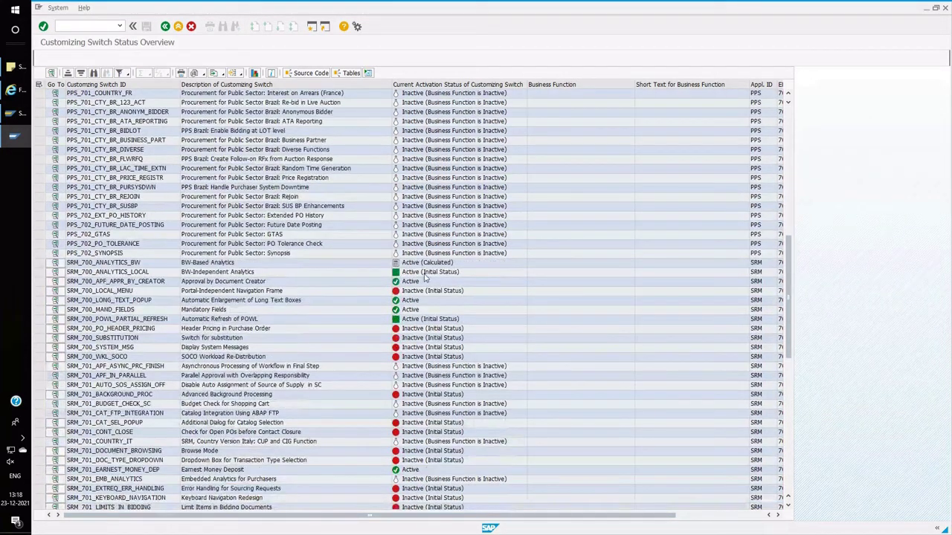
click(423, 281)
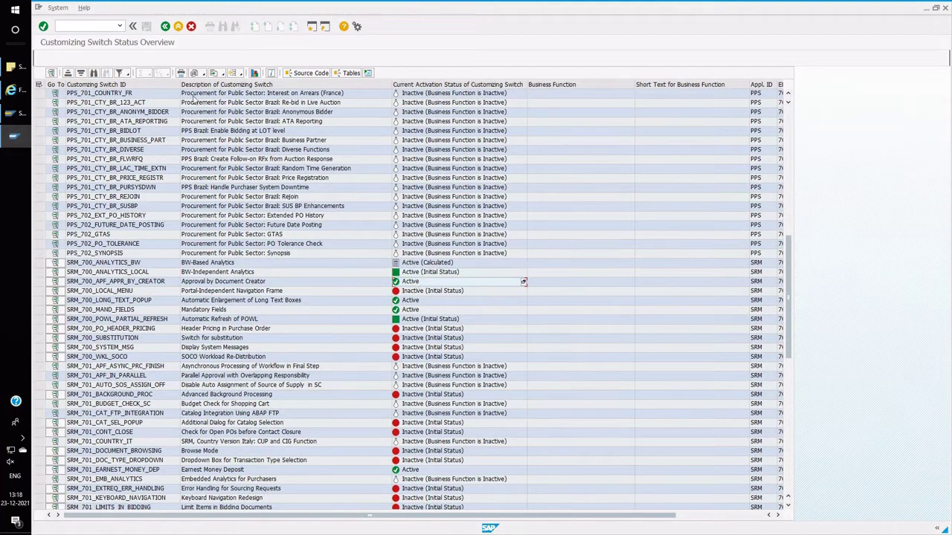
click(166, 26)
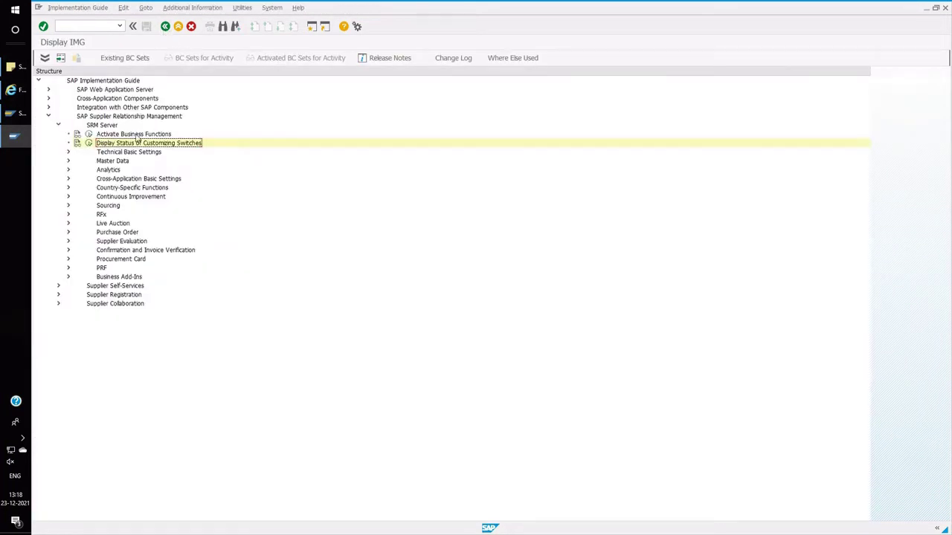
Expand Technical Basic Settings through ALE Settings > Distribution (ALE) > Basic Settings > Logical Systems to Define Logical System
click(67, 153)
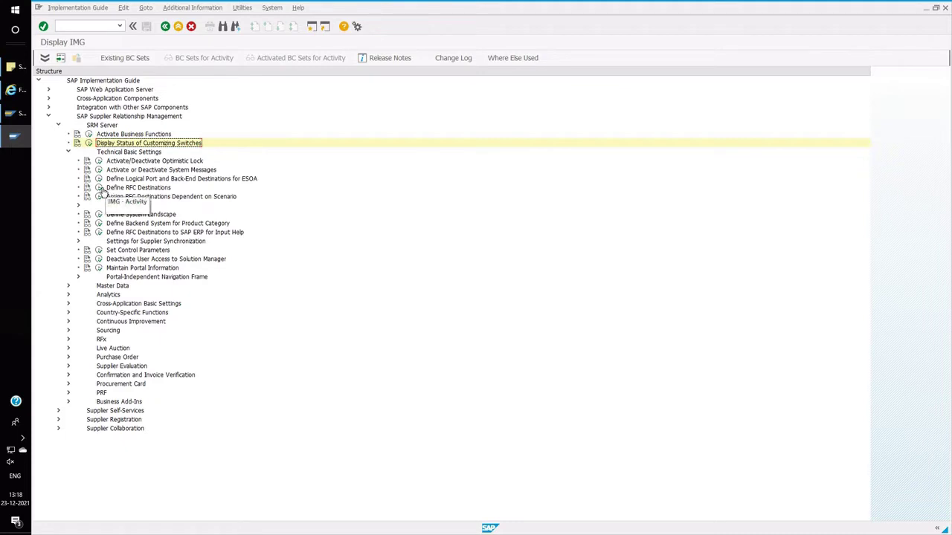
click(135, 188)
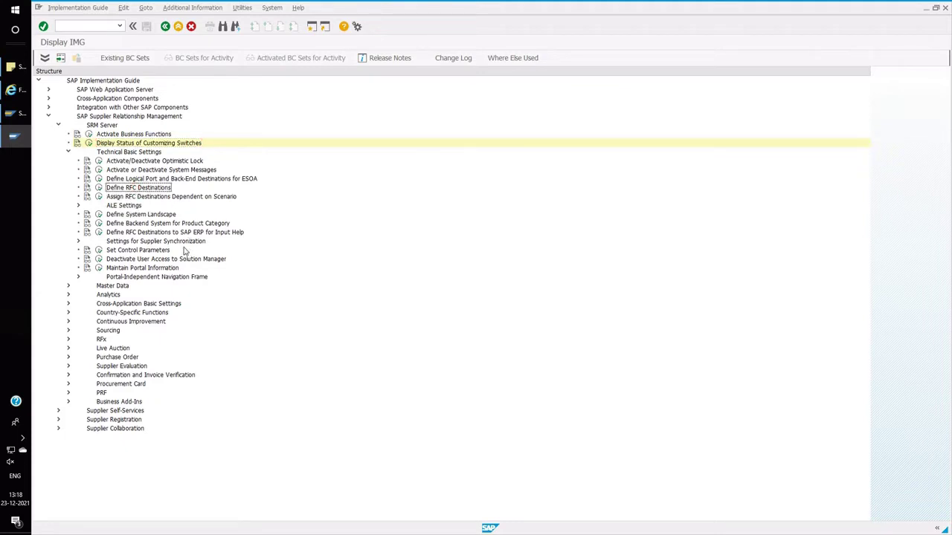
click(117, 206)
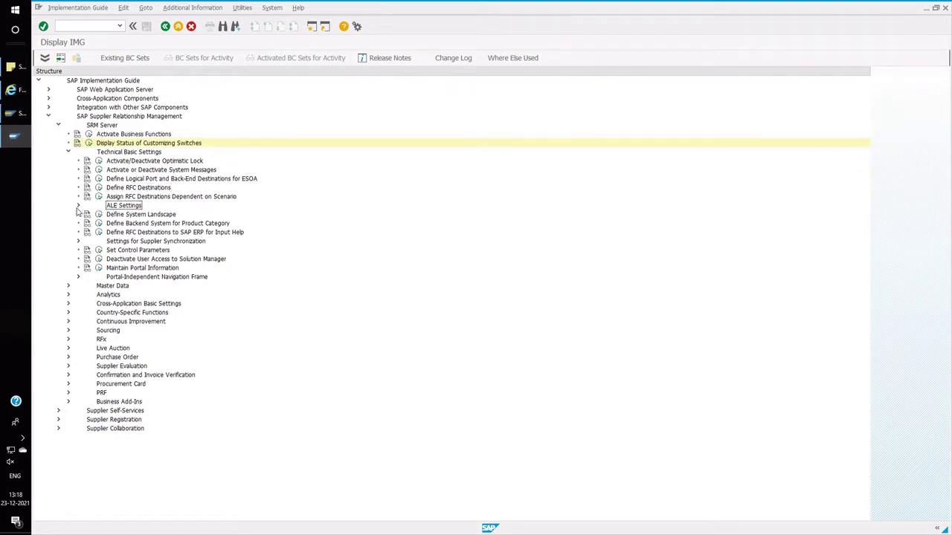
click(78, 207)
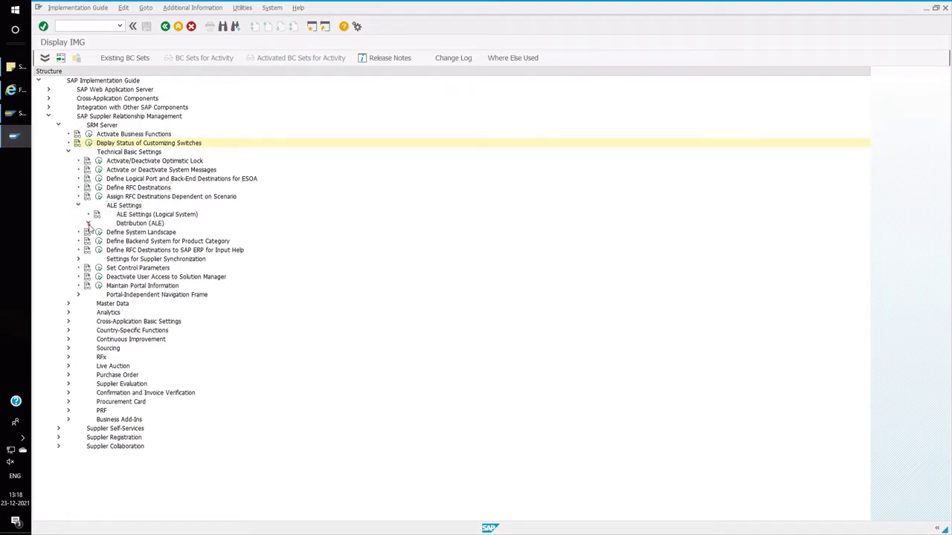
click(87, 224)
click(97, 232)
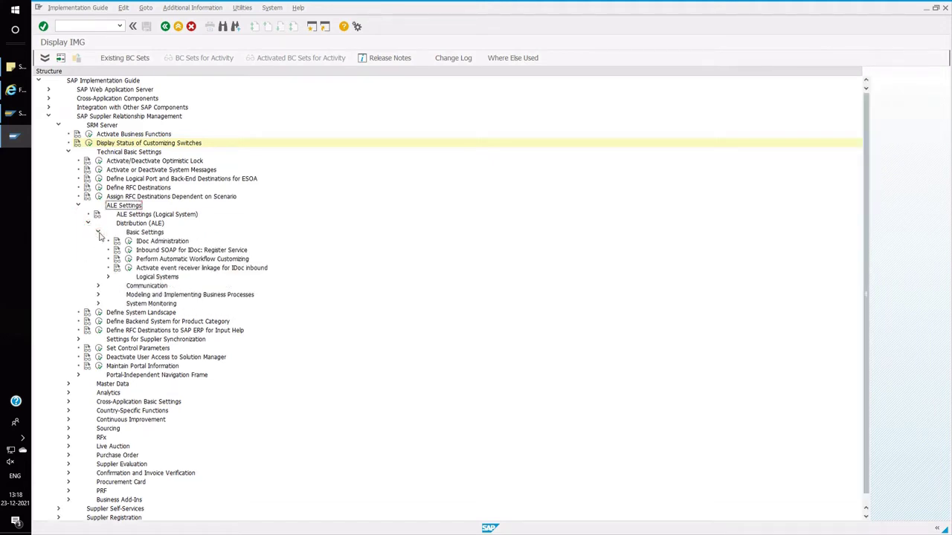
click(149, 278)
click(107, 278)
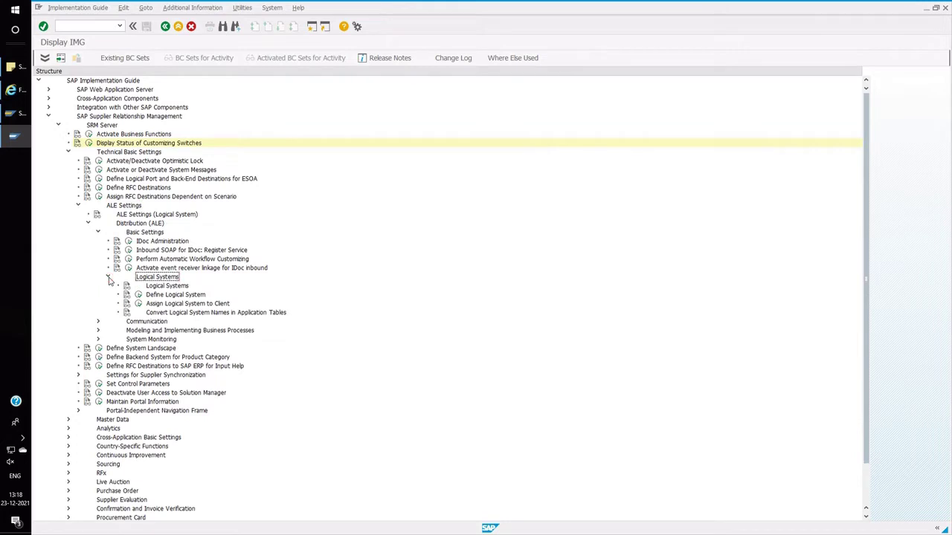
click(160, 296)
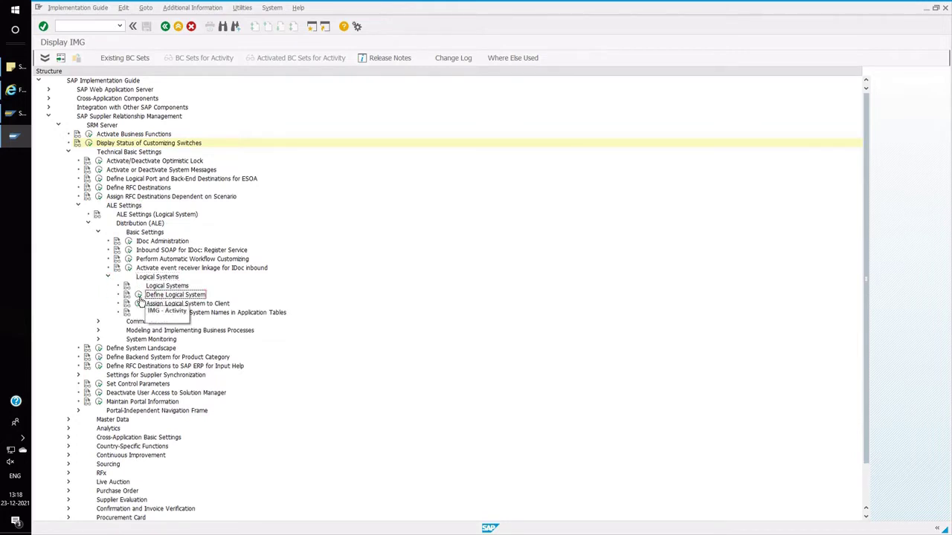
click(139, 296)
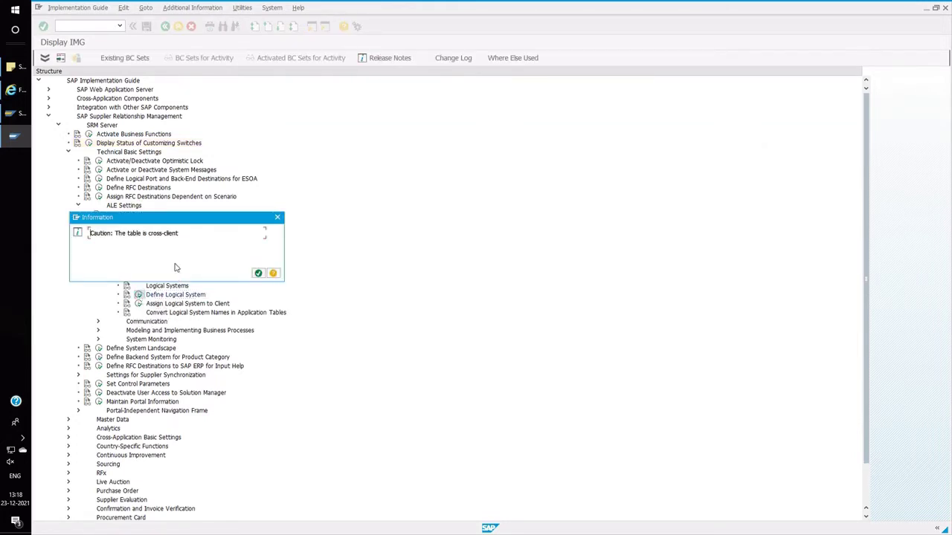
click(258, 273)
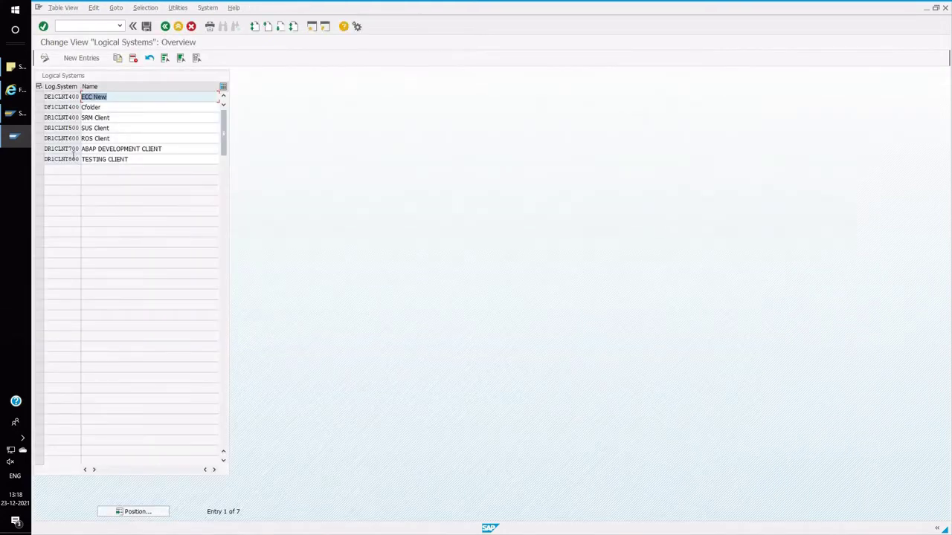
click(119, 106)
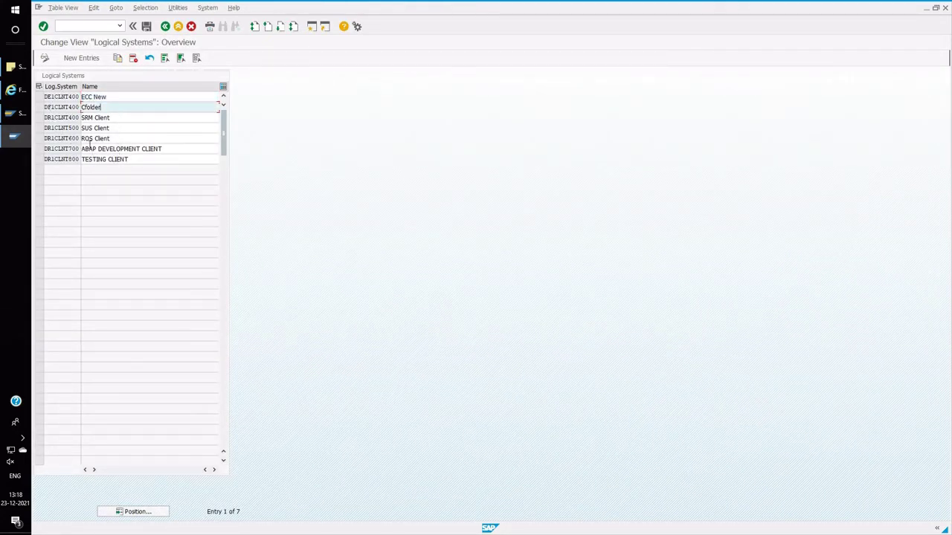
click(93, 140)
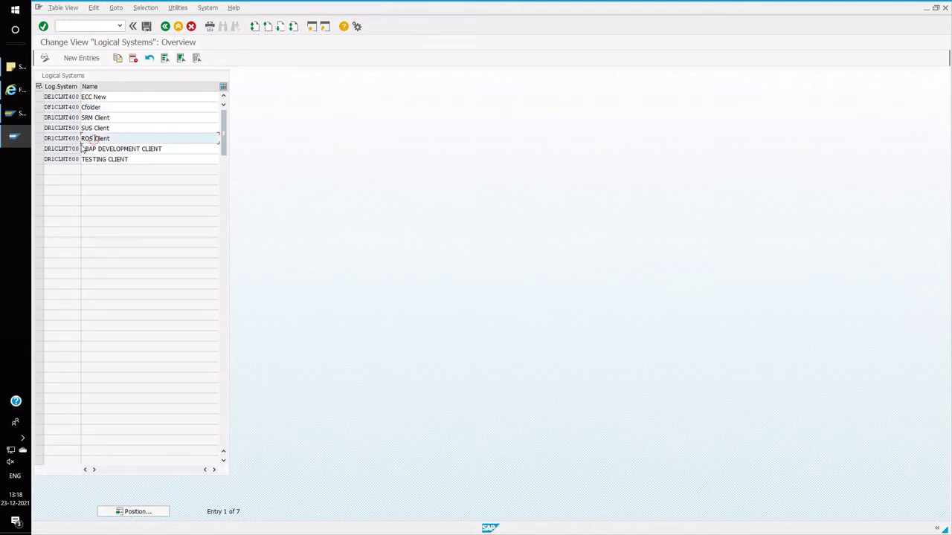
click(166, 26)
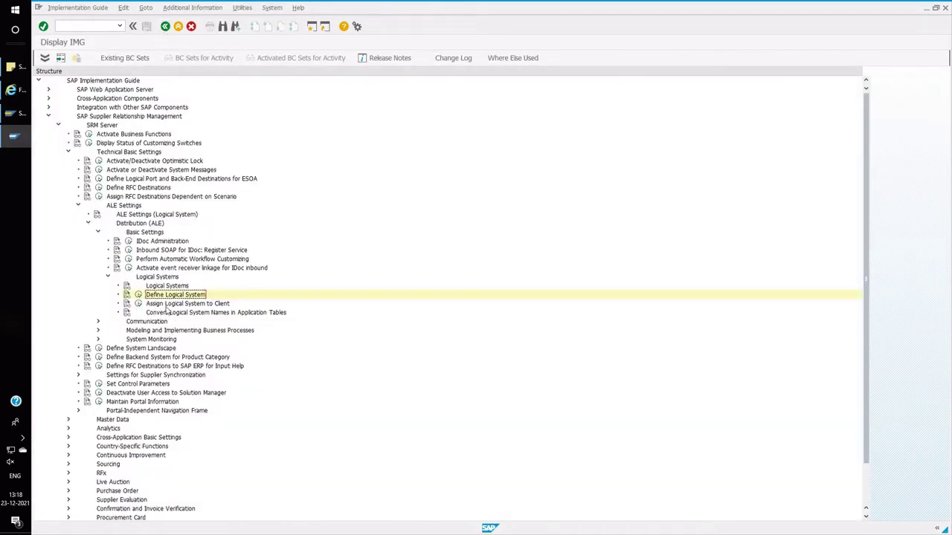
click(187, 304)
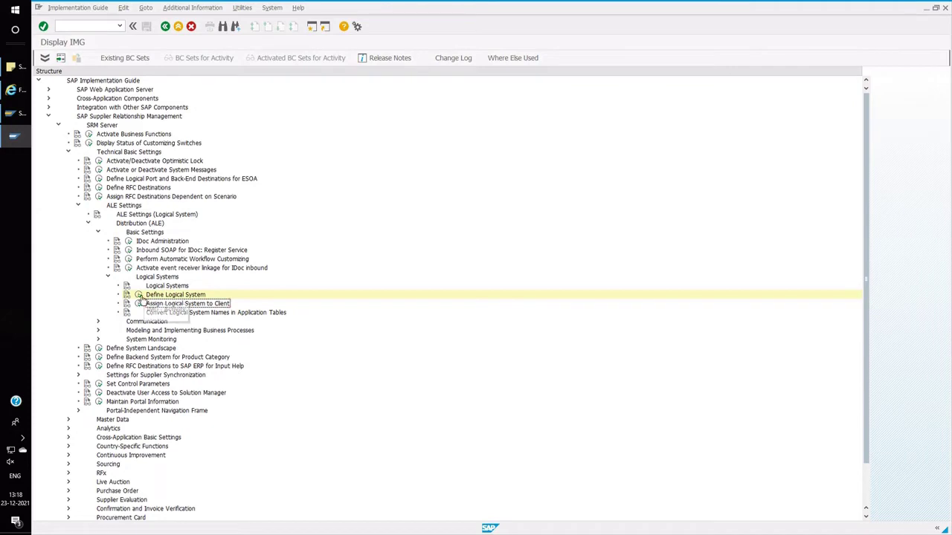
click(138, 304)
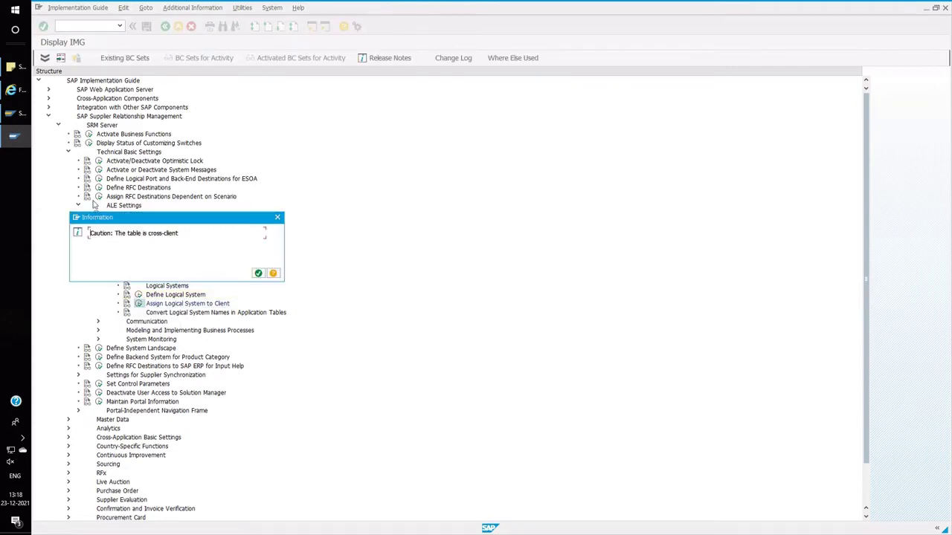
key(Return)
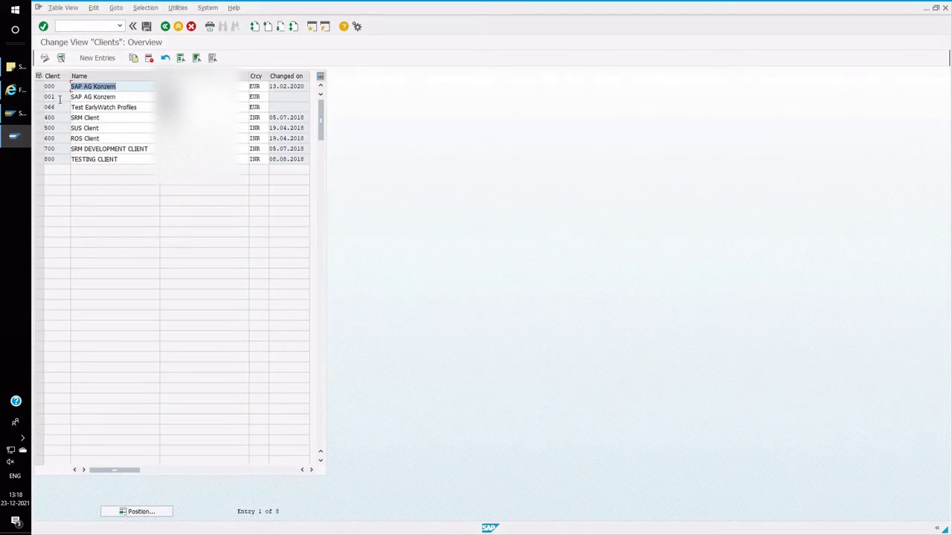
click(57, 108)
click(57, 127)
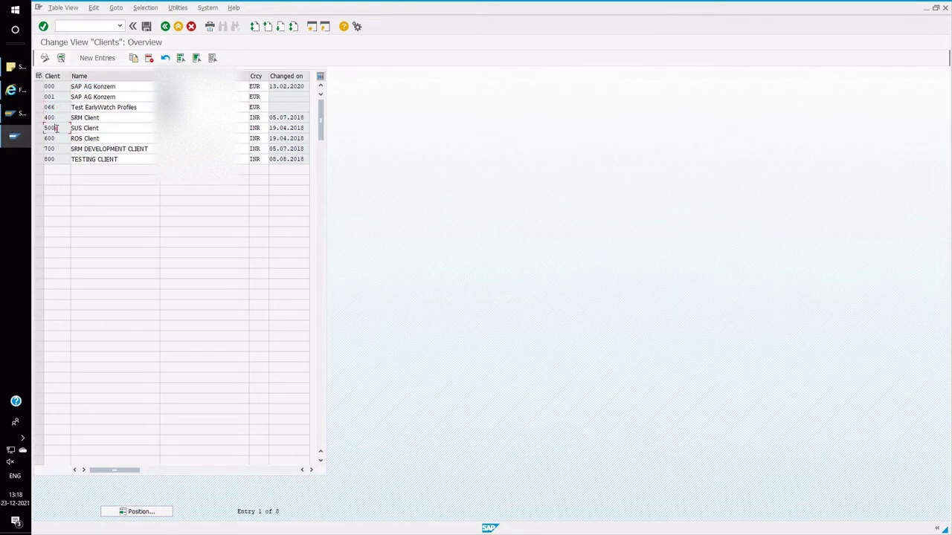
click(166, 29)
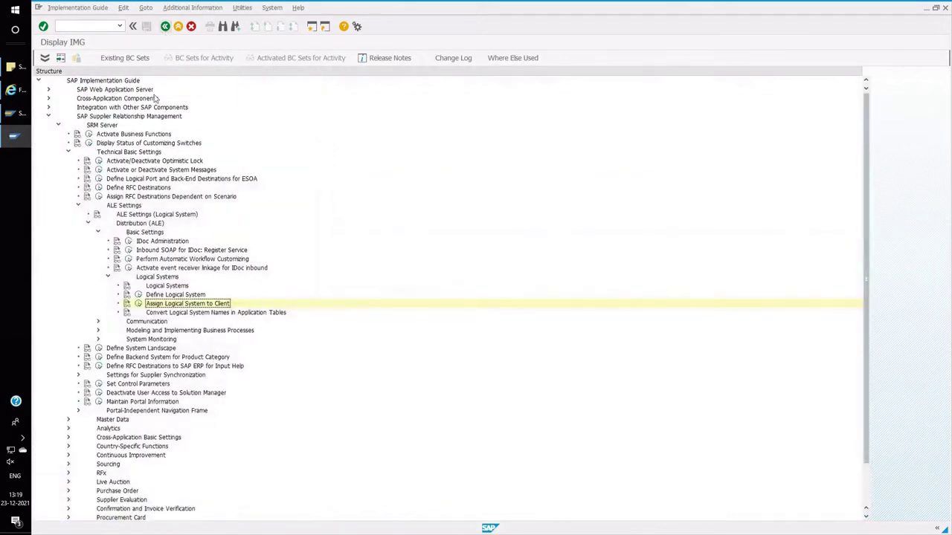
Collapse the Logical Systems node and the ALE Settings branch
click(109, 278)
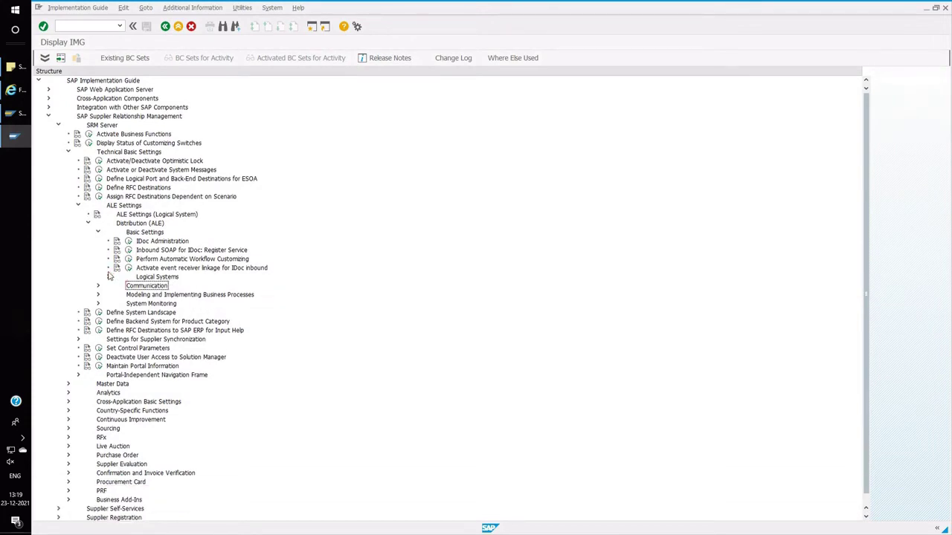
click(79, 206)
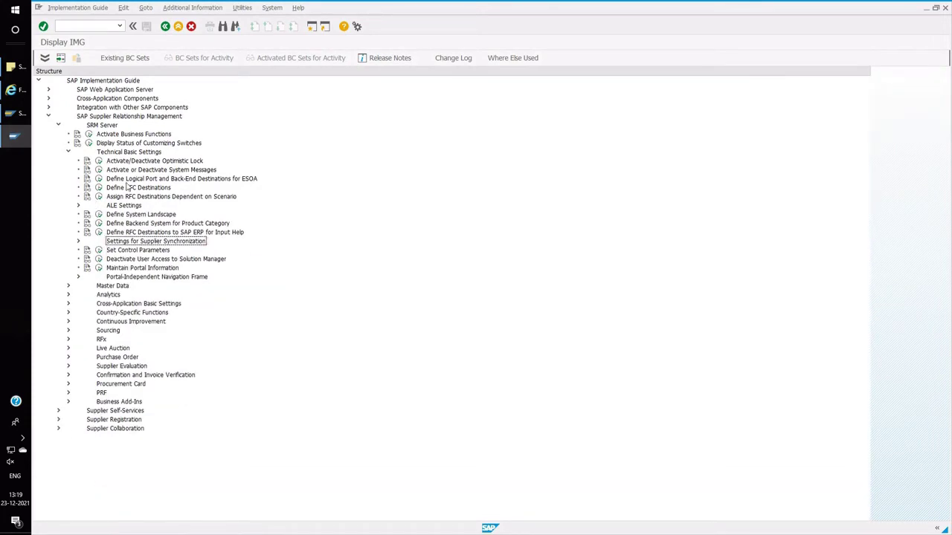
click(115, 208)
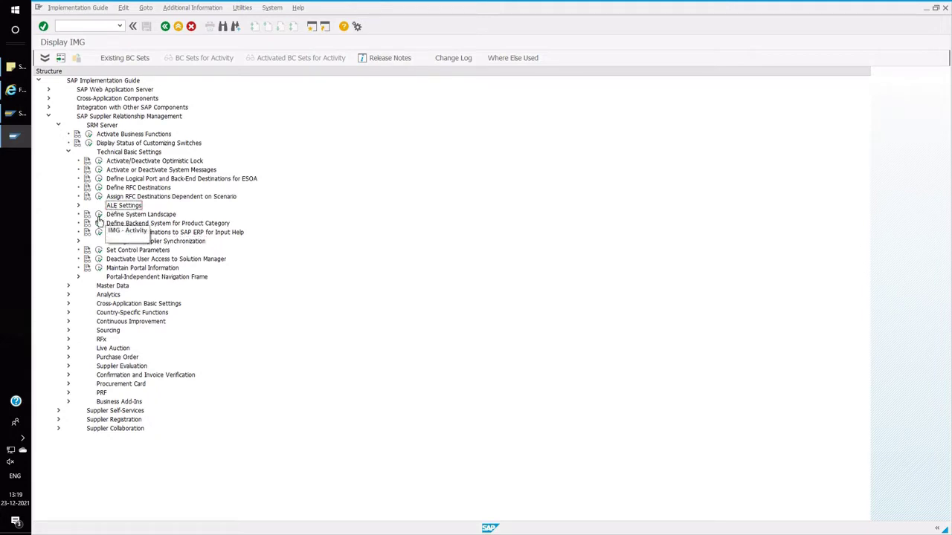
Review Define System Landscape in display mode, checking DE1CLNT400's system type and dialog RFC destination
click(99, 216)
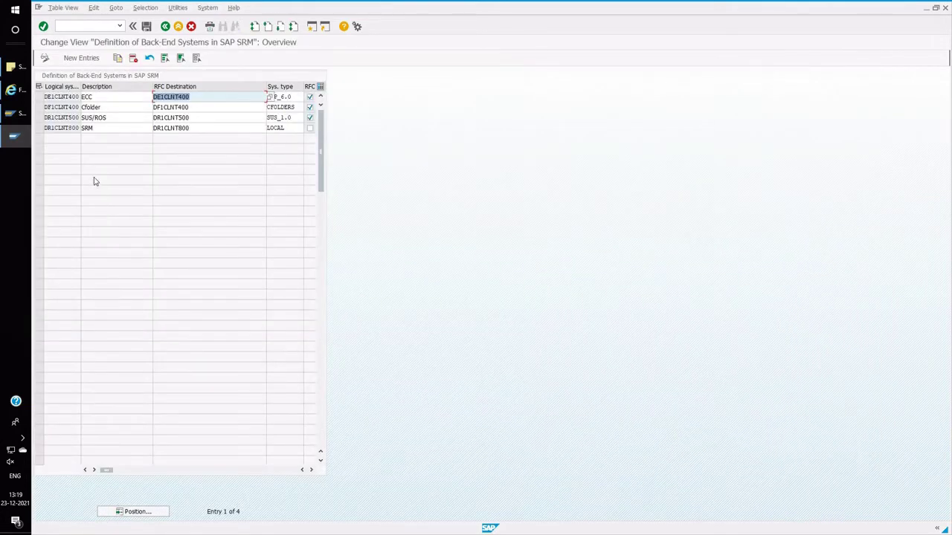
click(45, 57)
click(40, 98)
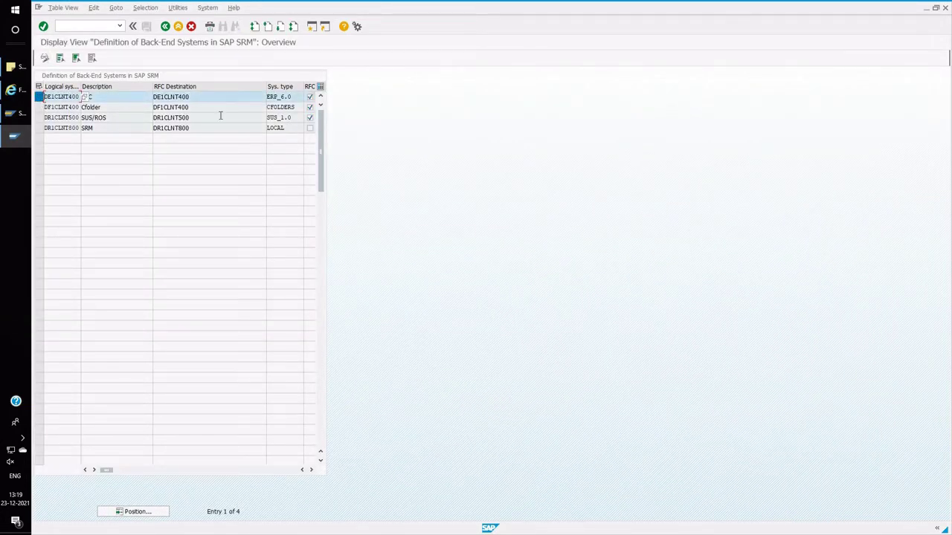
click(310, 470)
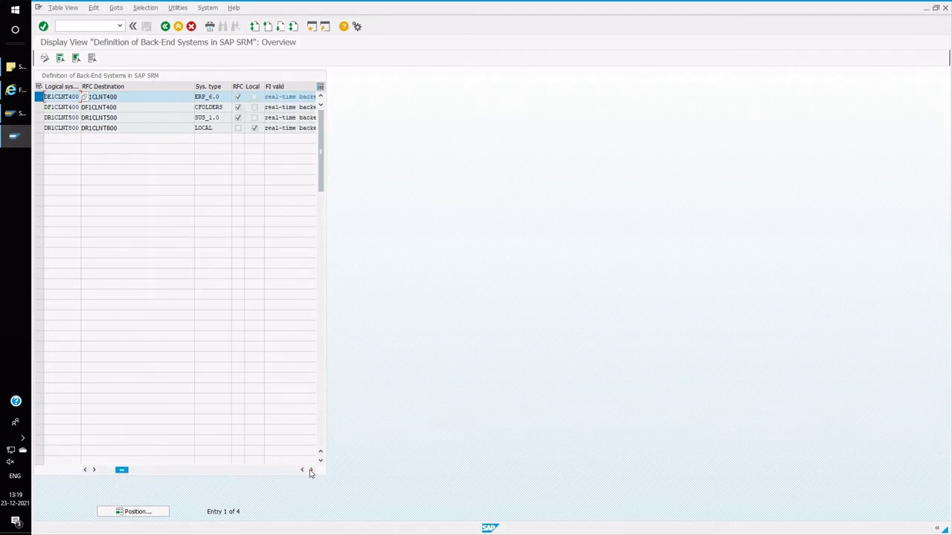
click(206, 96)
click(311, 470)
click(311, 470)
click(311, 470)
click(310, 470)
click(311, 470)
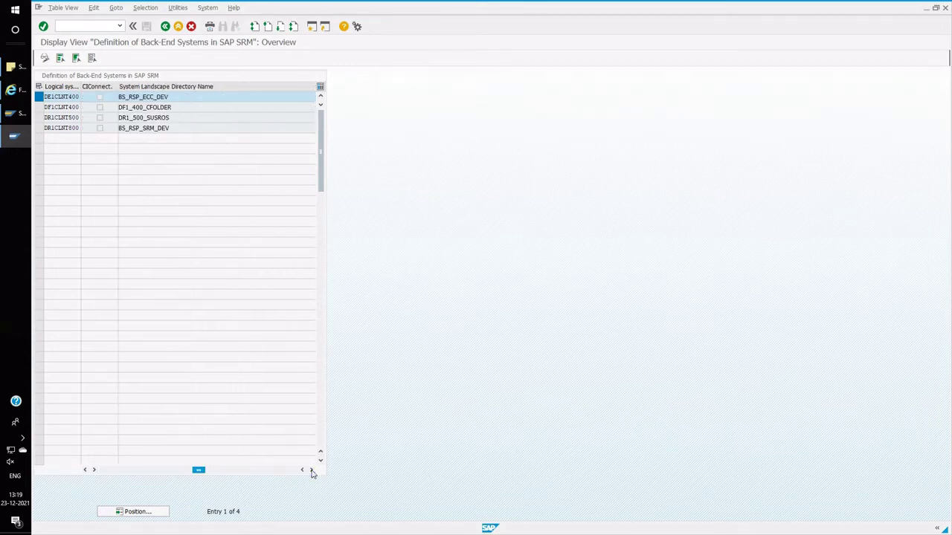
click(310, 470)
click(310, 470)
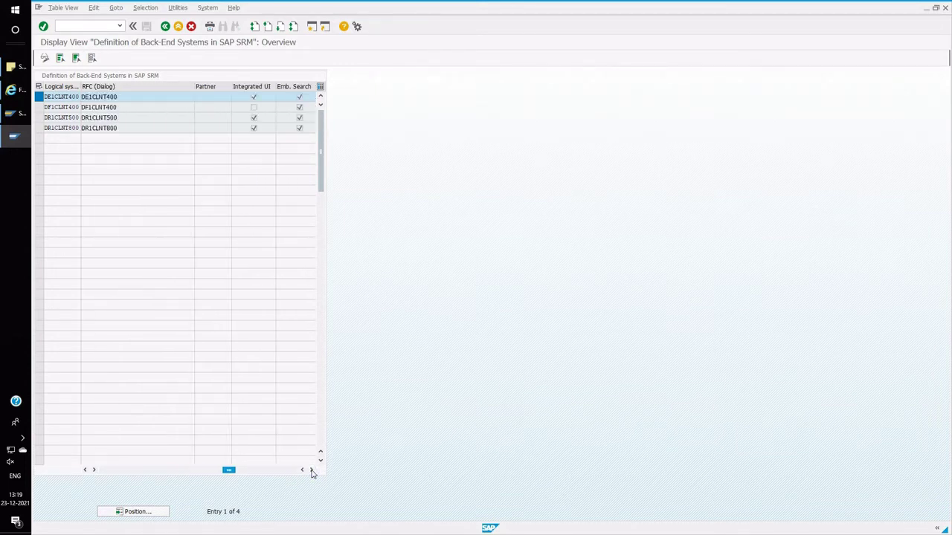
click(132, 101)
double_click(130, 101)
click(81, 102)
click(165, 26)
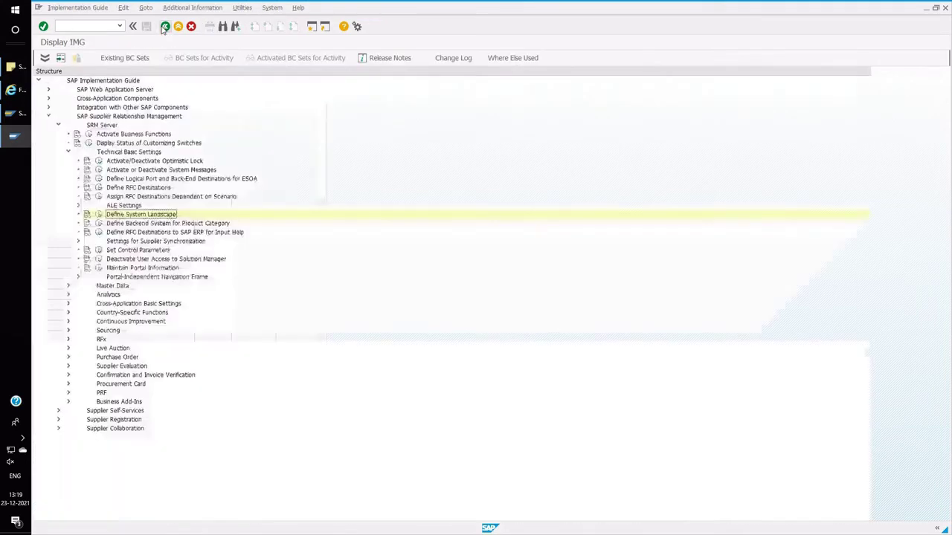
click(119, 188)
click(98, 188)
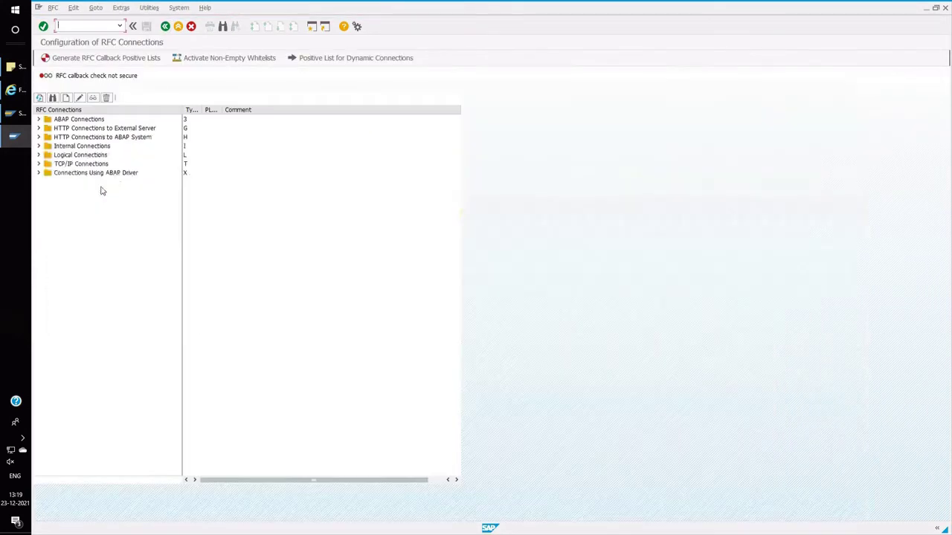
click(38, 120)
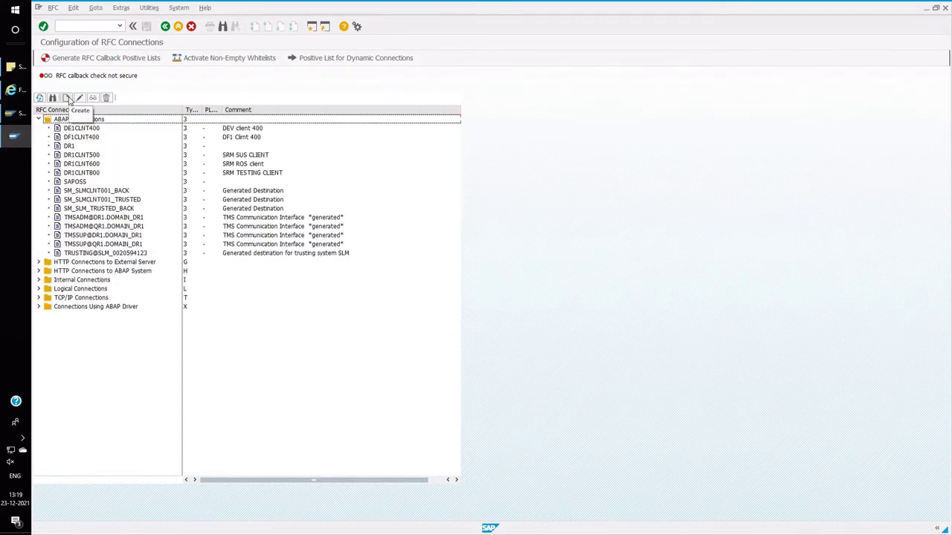
click(165, 27)
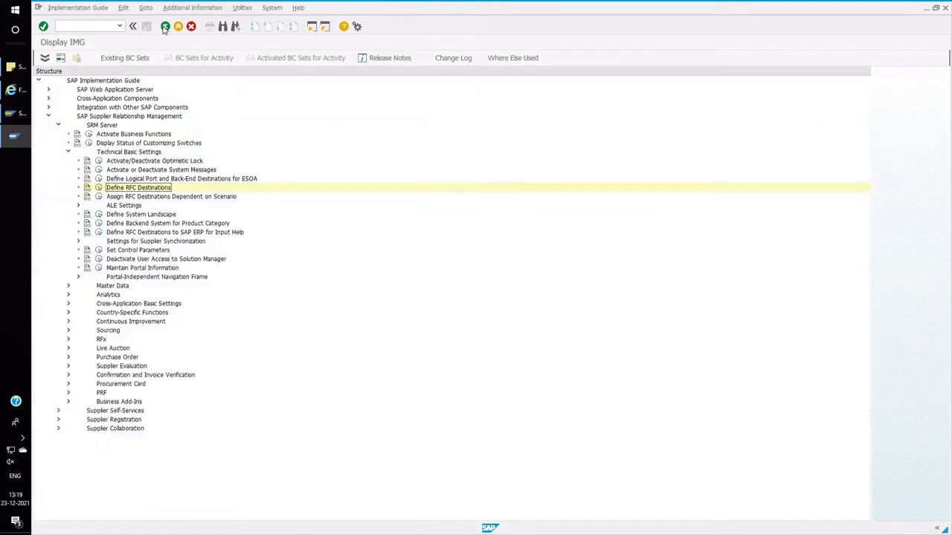
Reopen Define System Landscape briefly and return to the IMG tree
click(96, 215)
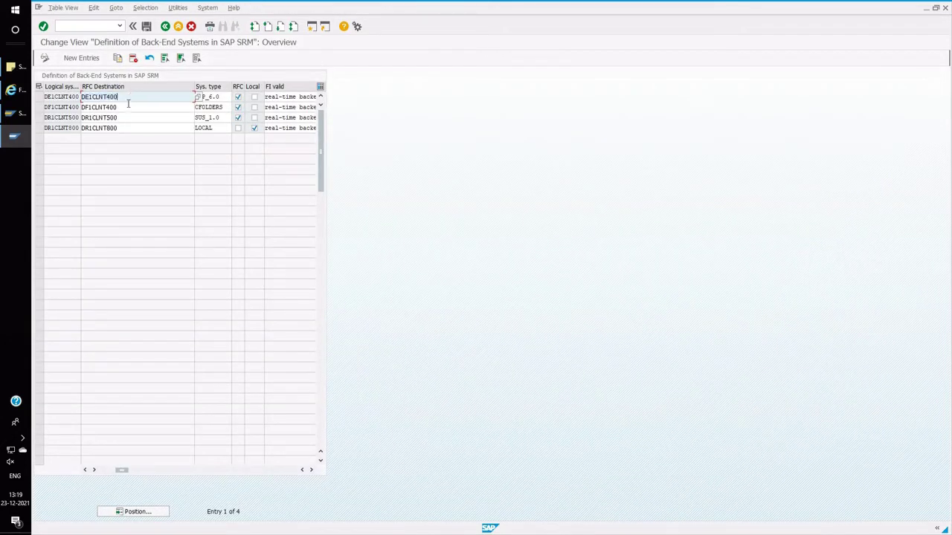
click(127, 100)
click(164, 26)
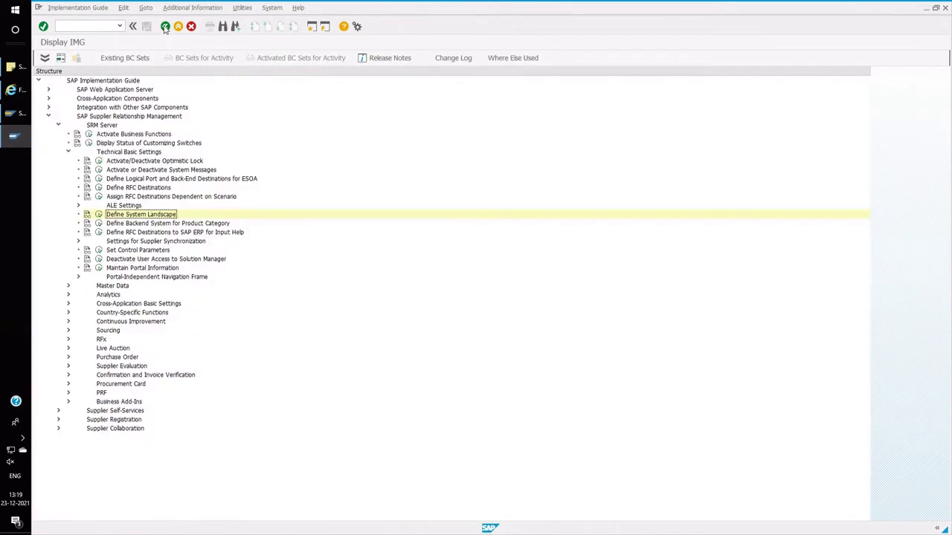
In Define Backend System for Product Category, verify both entries target DE1CLNT220, then go back
click(178, 225)
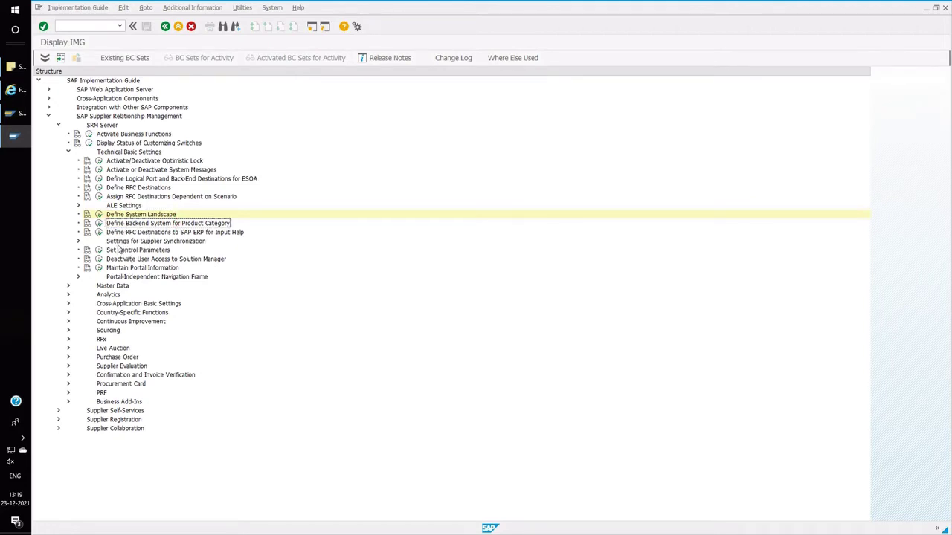
click(98, 227)
key(Return)
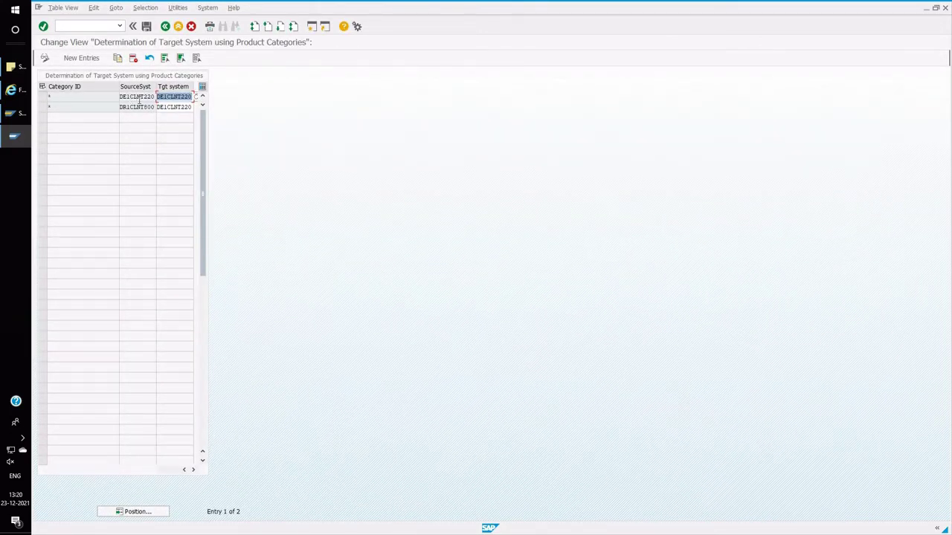
click(175, 97)
click(139, 108)
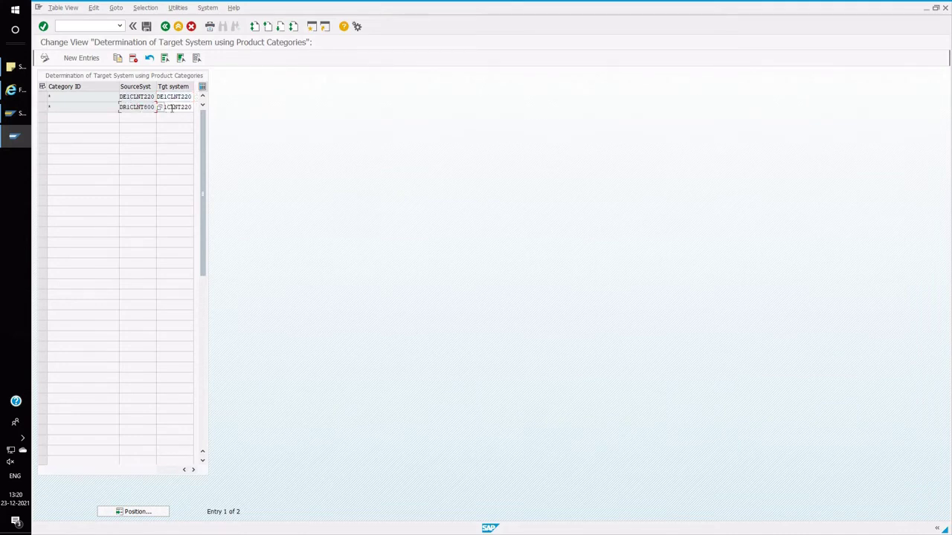
click(171, 108)
click(42, 107)
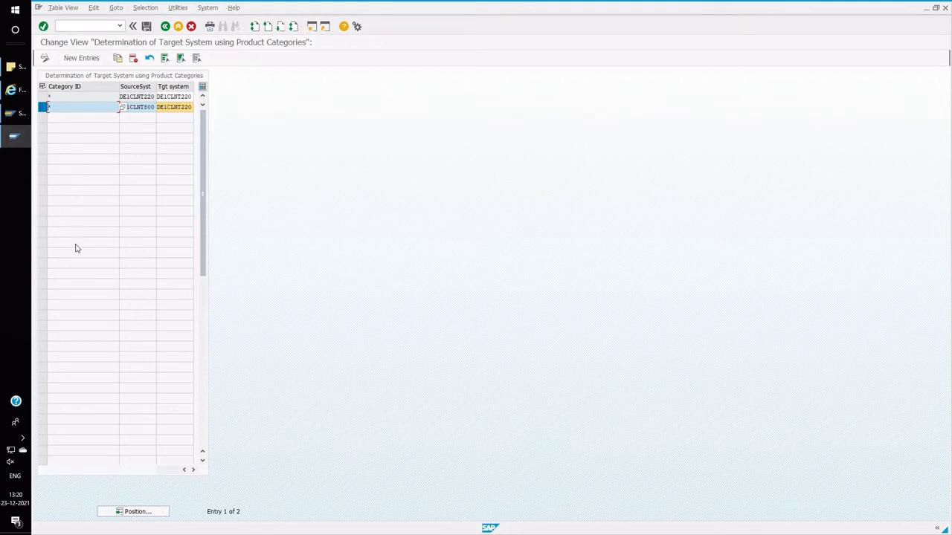
click(165, 26)
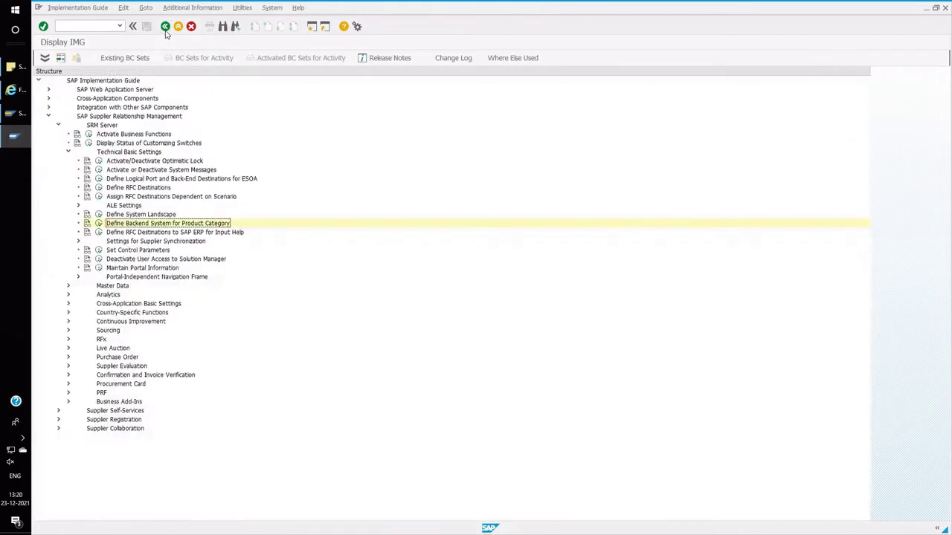
Expand Settings for Supplier Synchronization and view the Rourkela Vendor org structure group in Display Supplier Groups
click(123, 242)
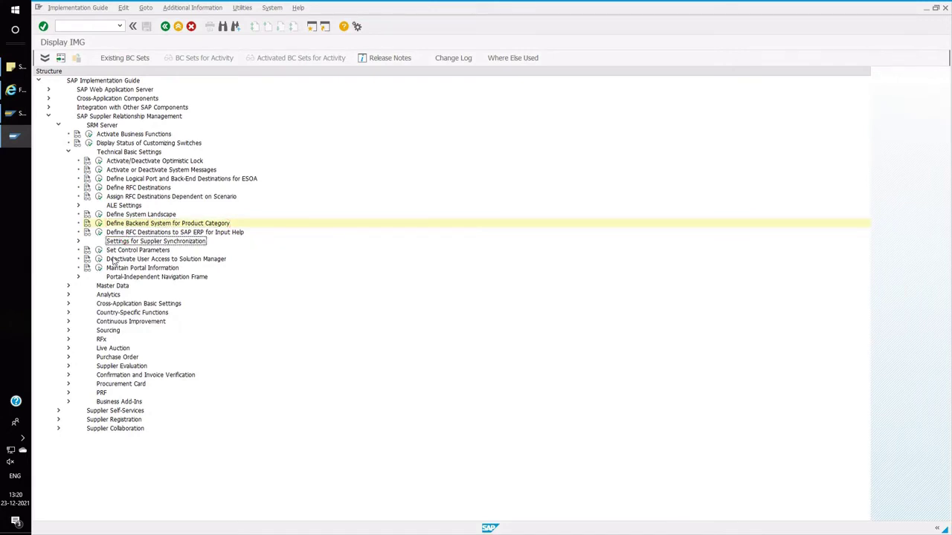
click(78, 241)
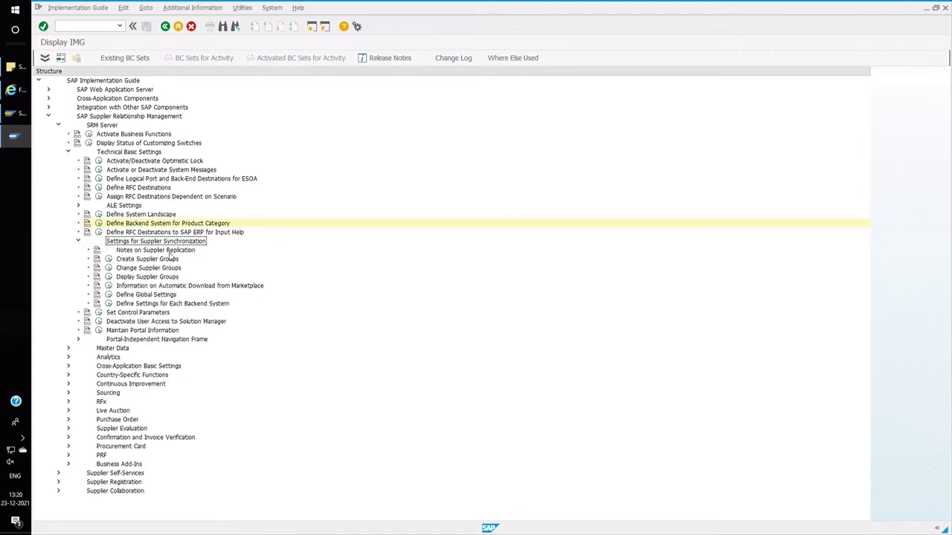
click(109, 284)
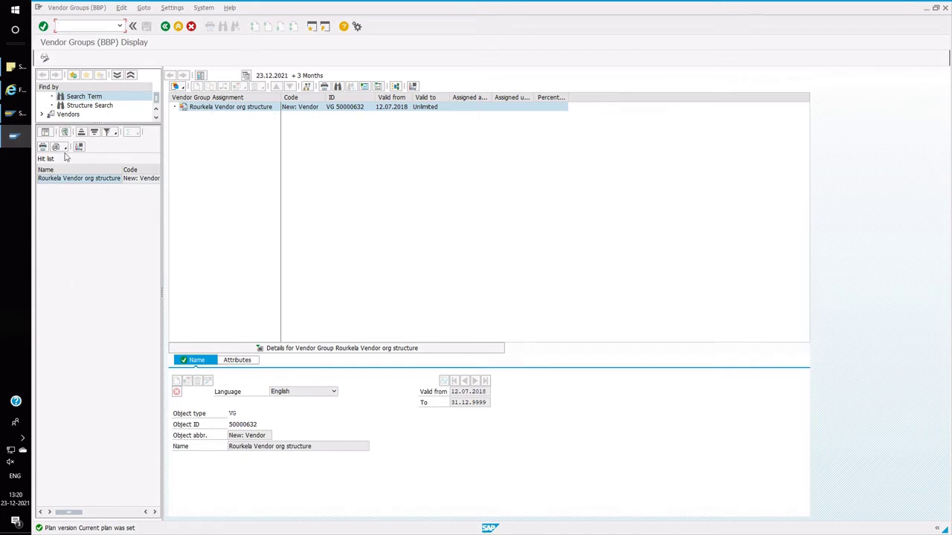
click(166, 27)
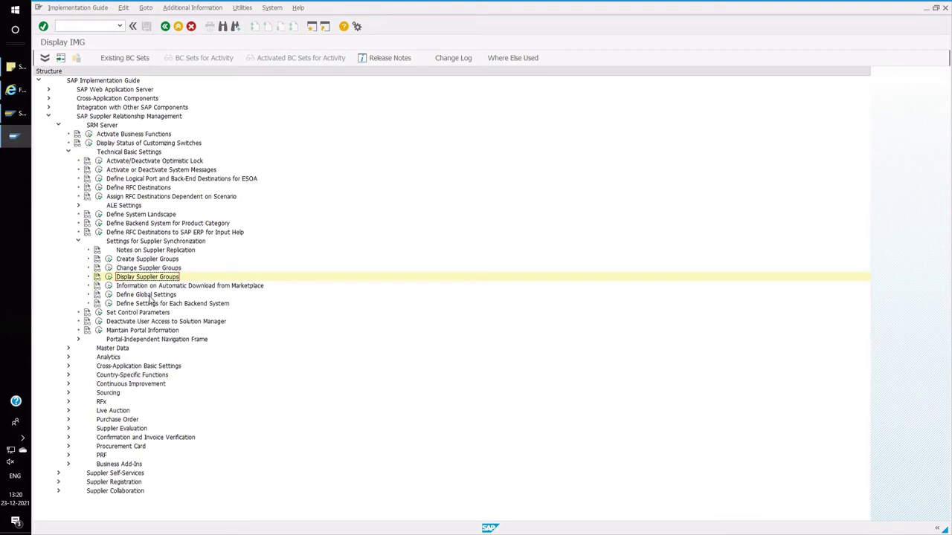
click(164, 287)
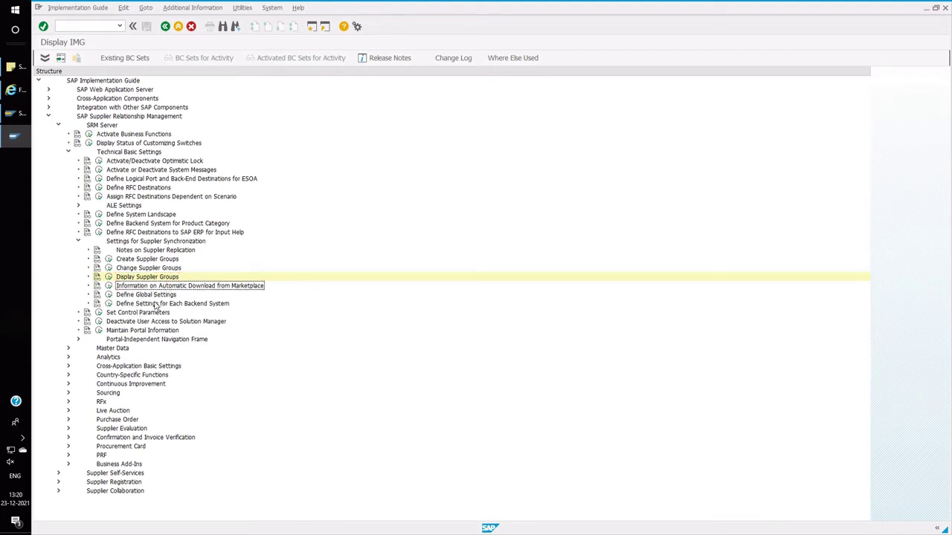
click(110, 286)
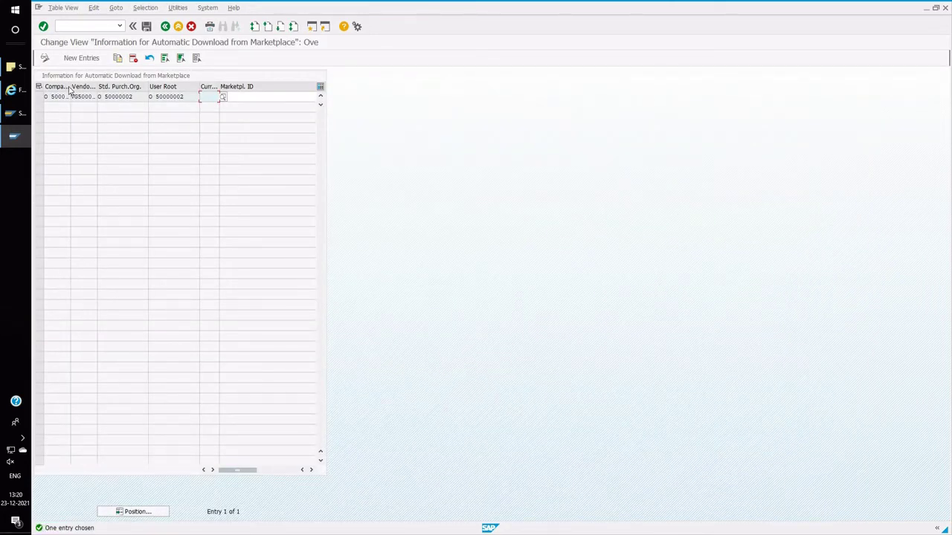
drag(70, 88, 42, 109)
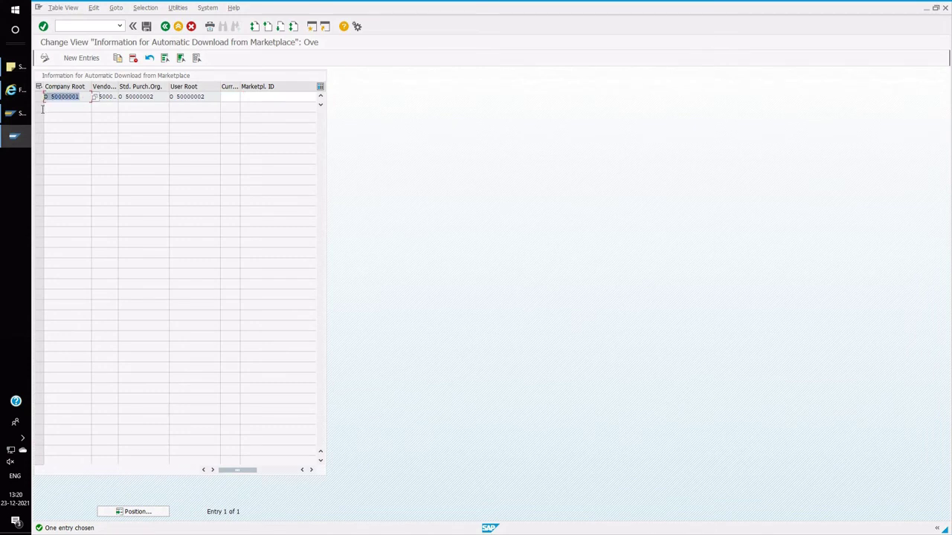
click(113, 97)
click(141, 97)
click(190, 96)
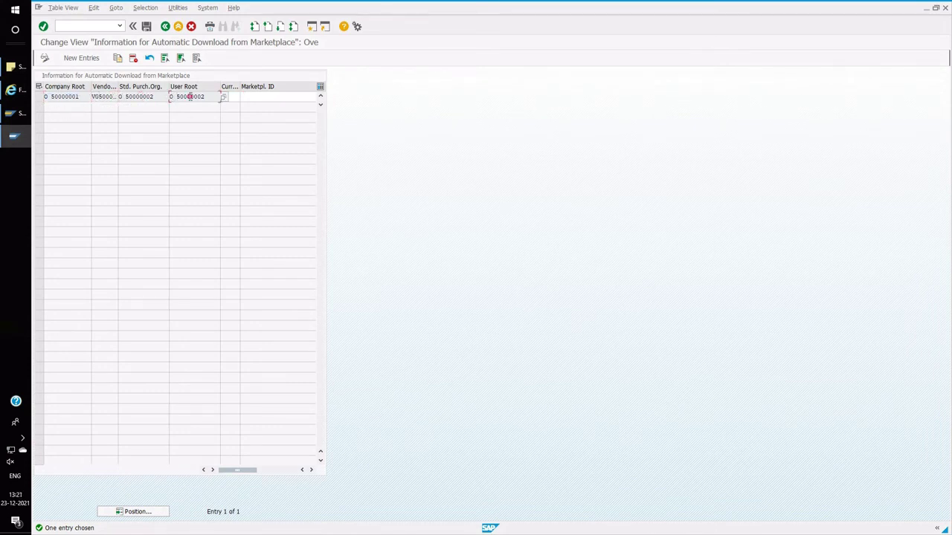
click(165, 27)
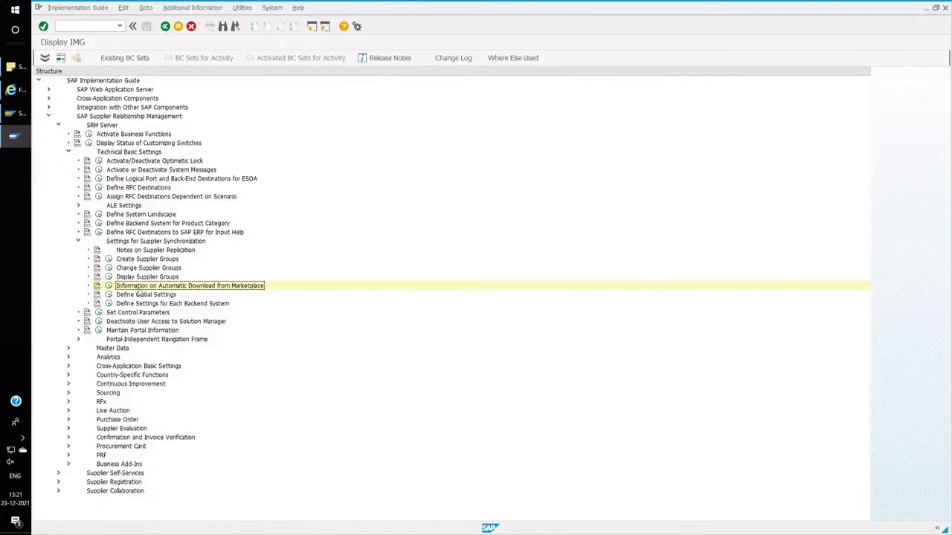
click(109, 295)
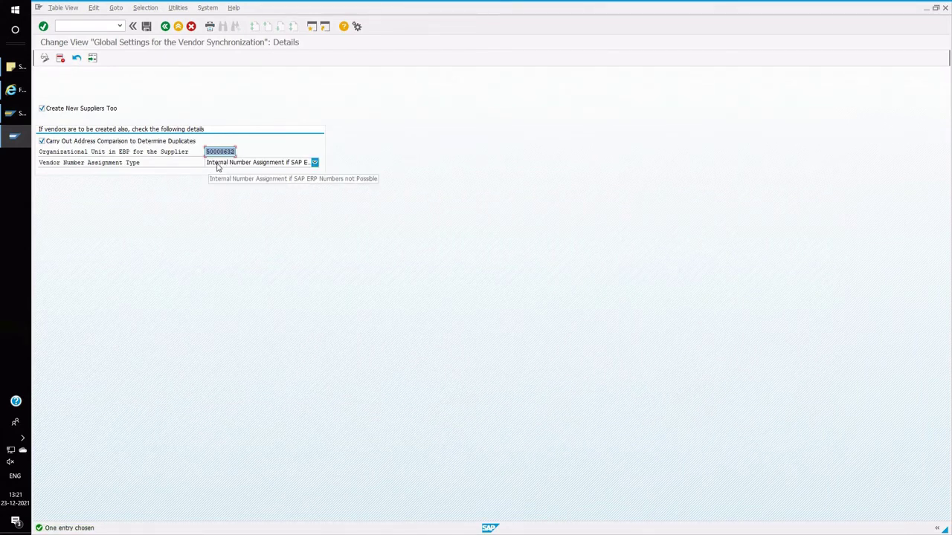
click(227, 163)
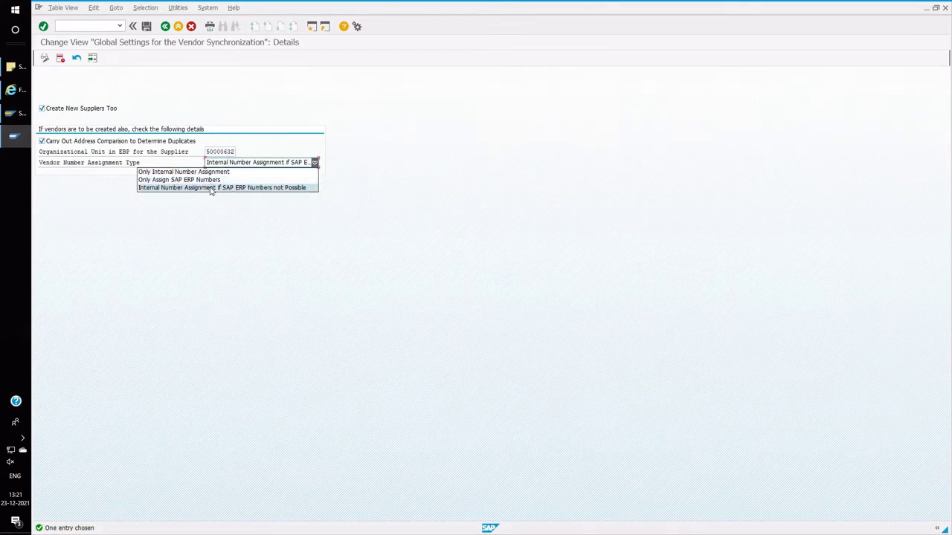
click(169, 32)
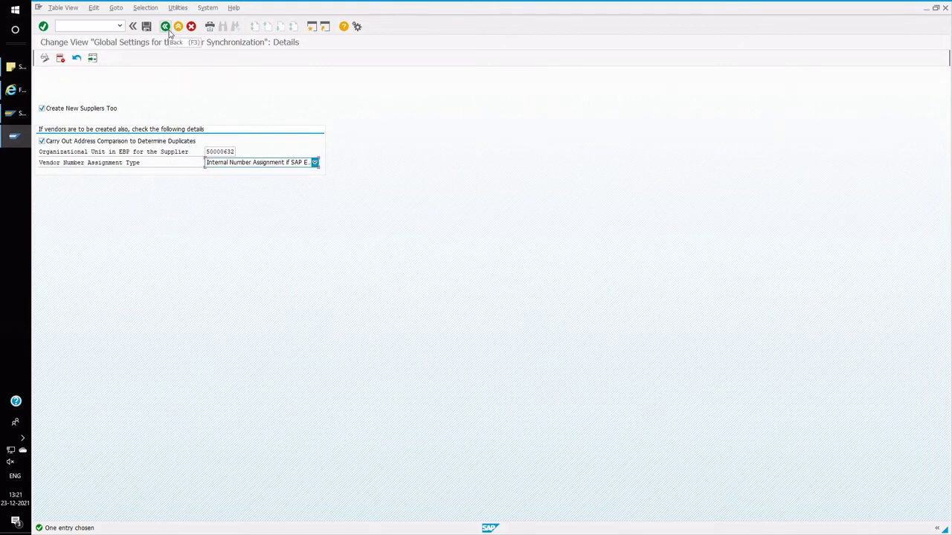
click(165, 26)
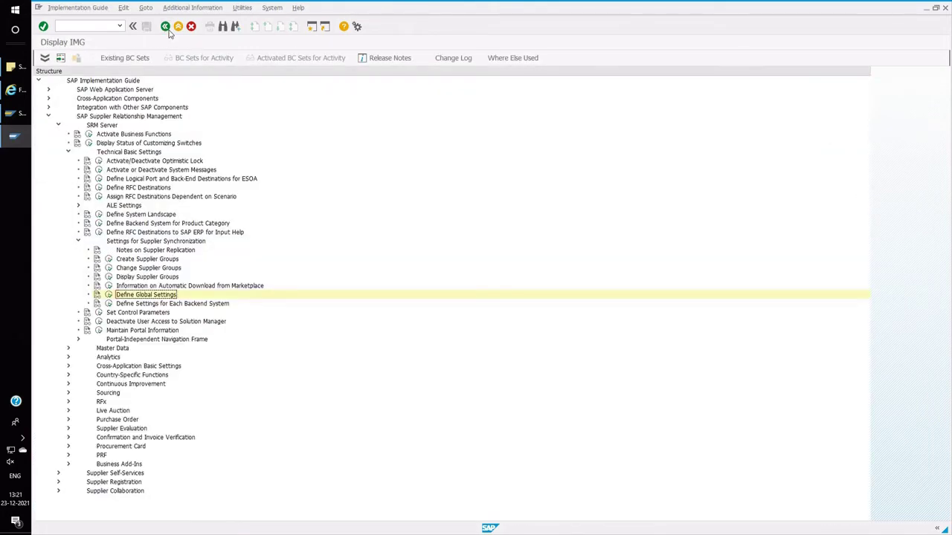
click(108, 304)
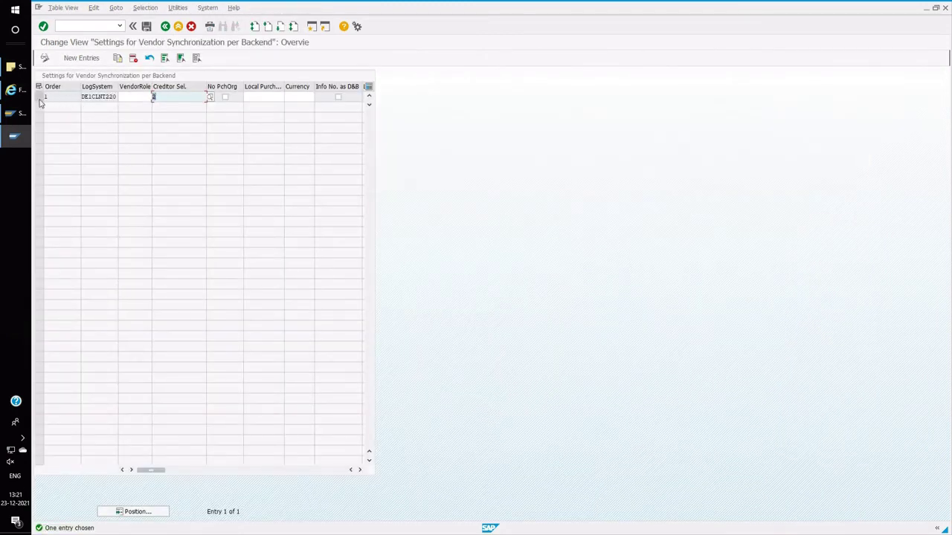
click(40, 98)
click(44, 58)
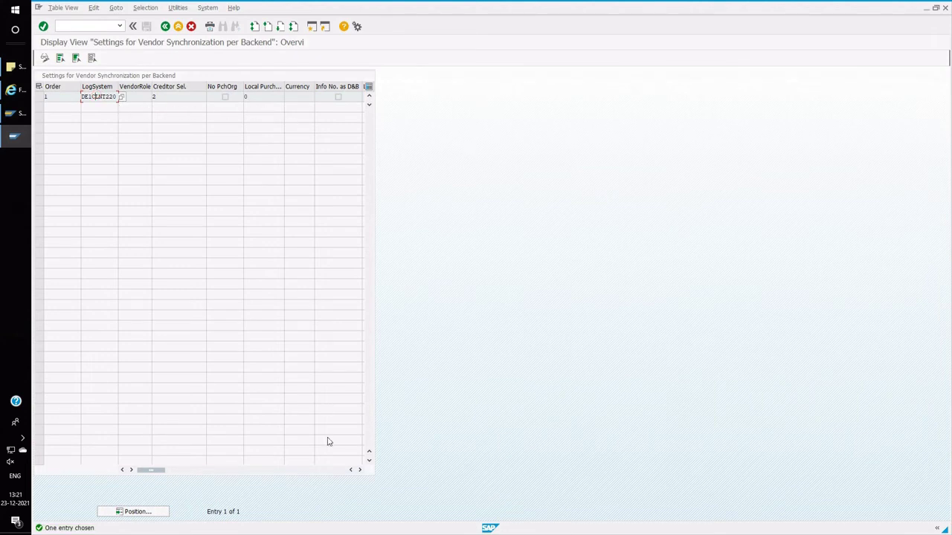
click(359, 470)
click(359, 470)
click(359, 470)
click(359, 470)
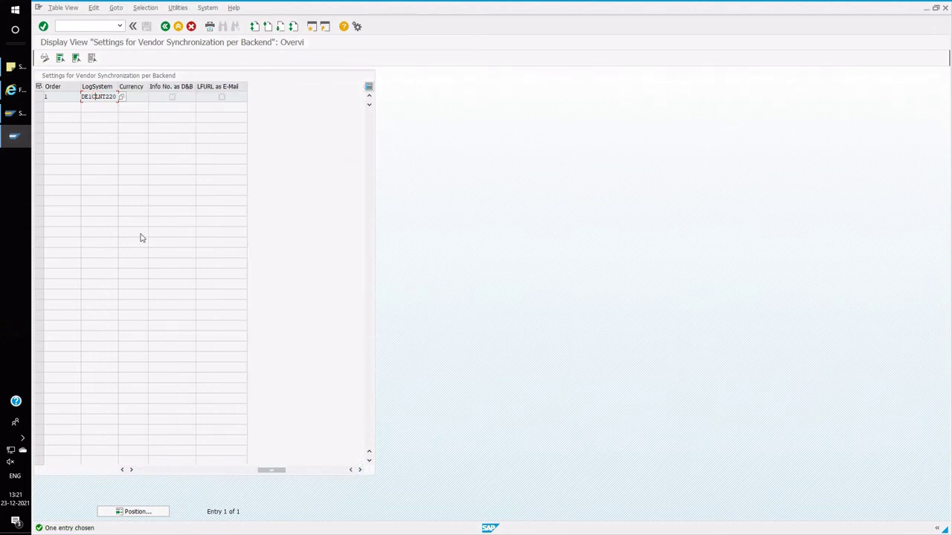
click(165, 26)
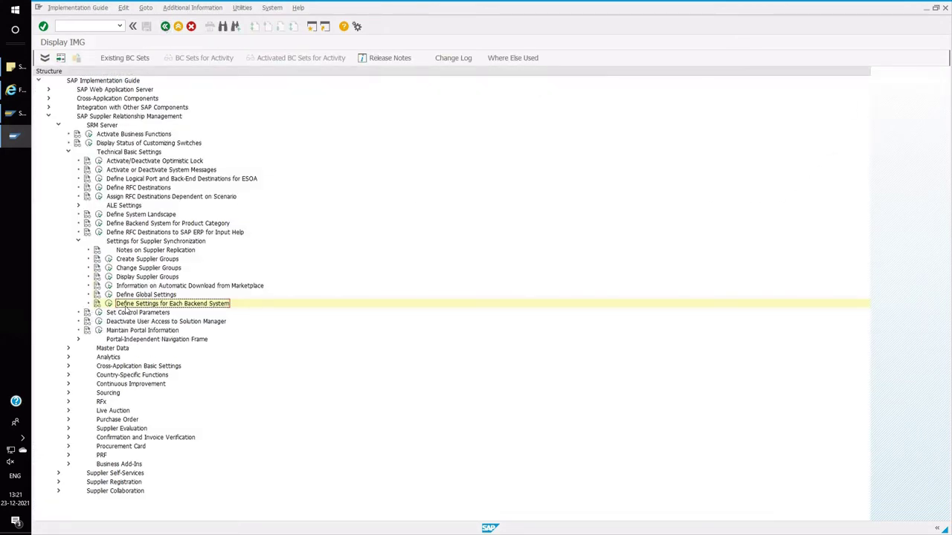
Collapse supplier synchronization and open Maintain Portal Information in display mode with a wider Key column
click(78, 242)
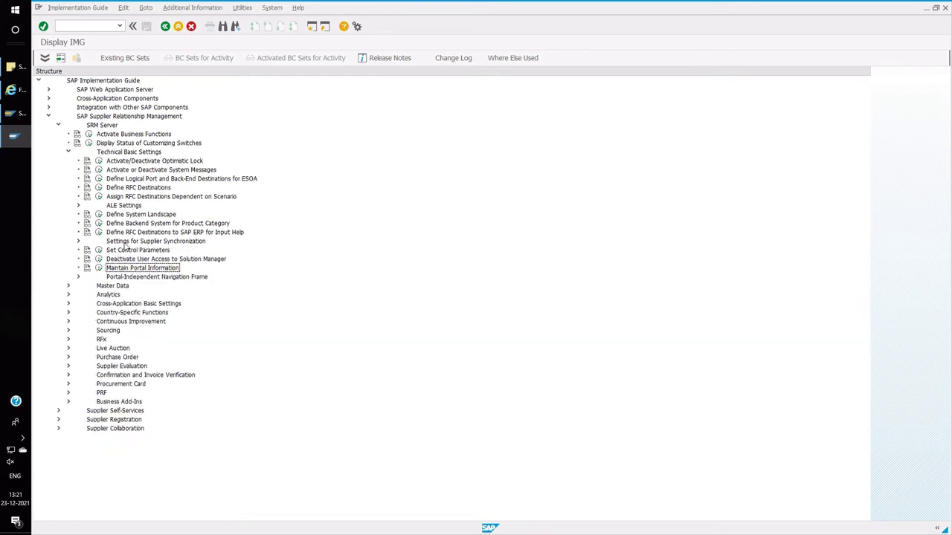
click(125, 249)
click(128, 268)
click(98, 269)
click(44, 58)
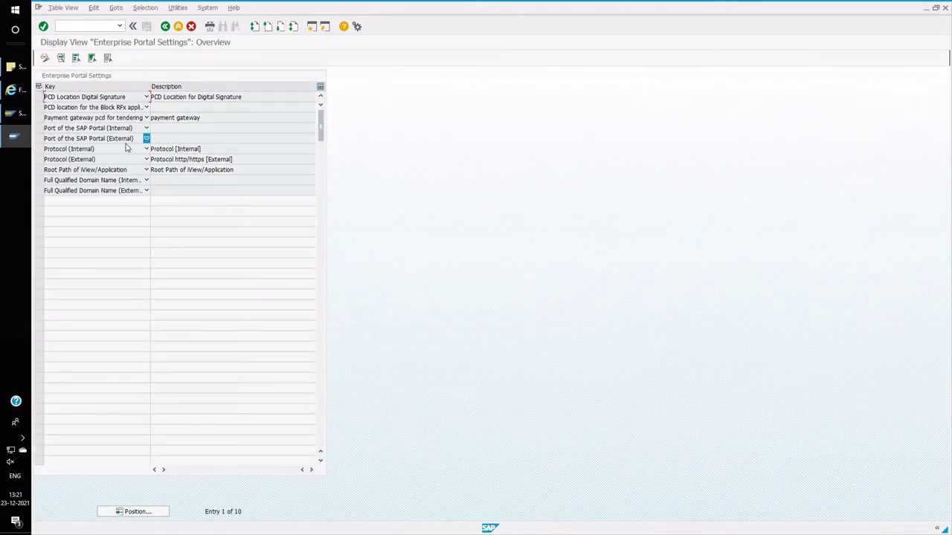
drag(151, 88, 171, 88)
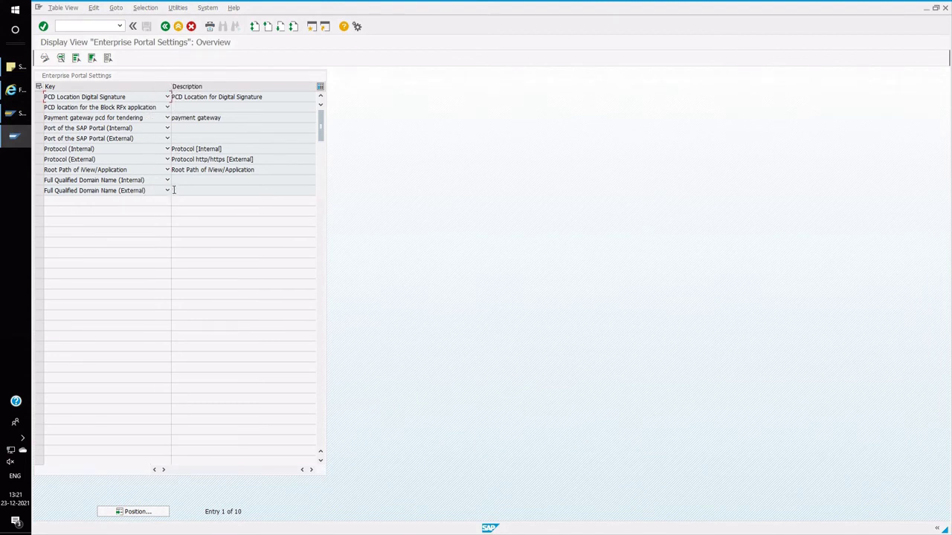
View the external and internal FQDN, iView root path /irj/portal/prtroot/, and external protocol entries
double_click(185, 189)
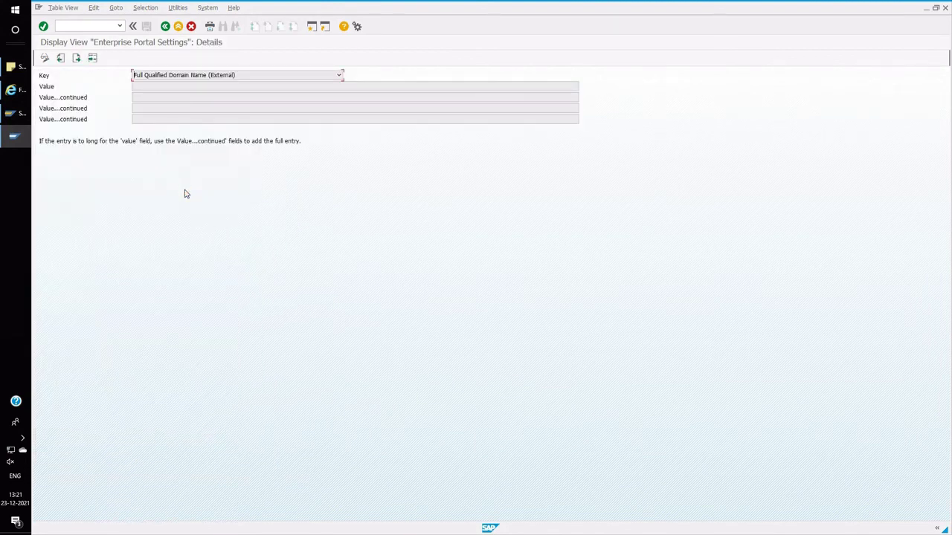
key(F3)
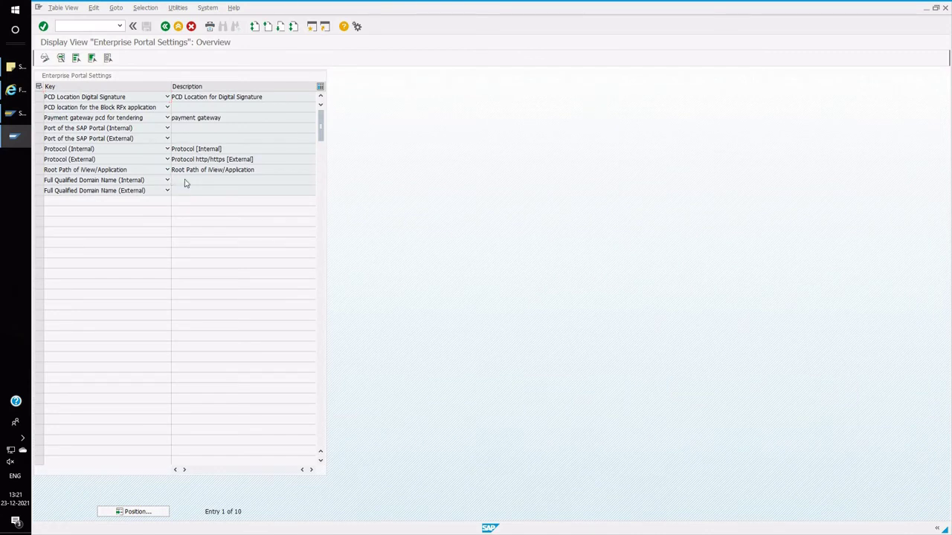
double_click(185, 180)
key(F3)
double_click(227, 169)
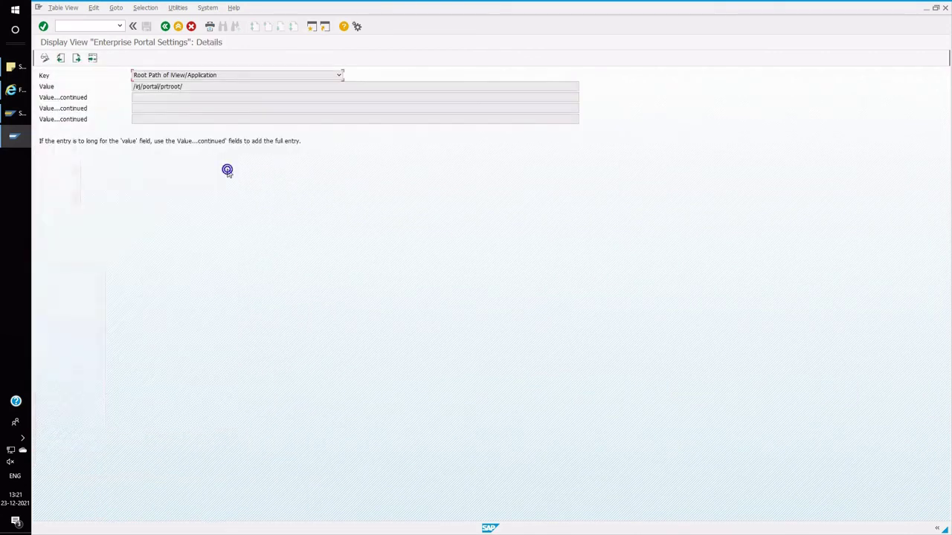
drag(192, 88, 130, 93)
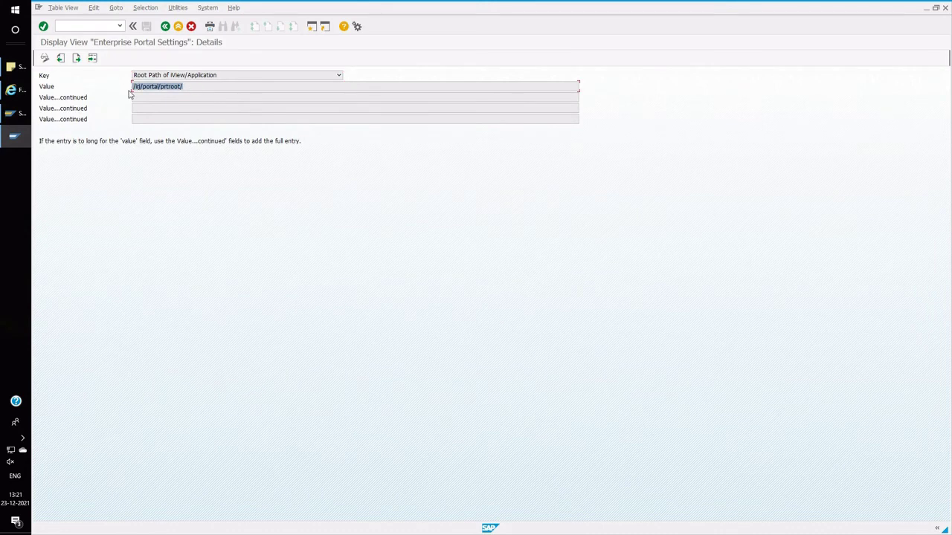
key(F3)
double_click(189, 159)
key(F3)
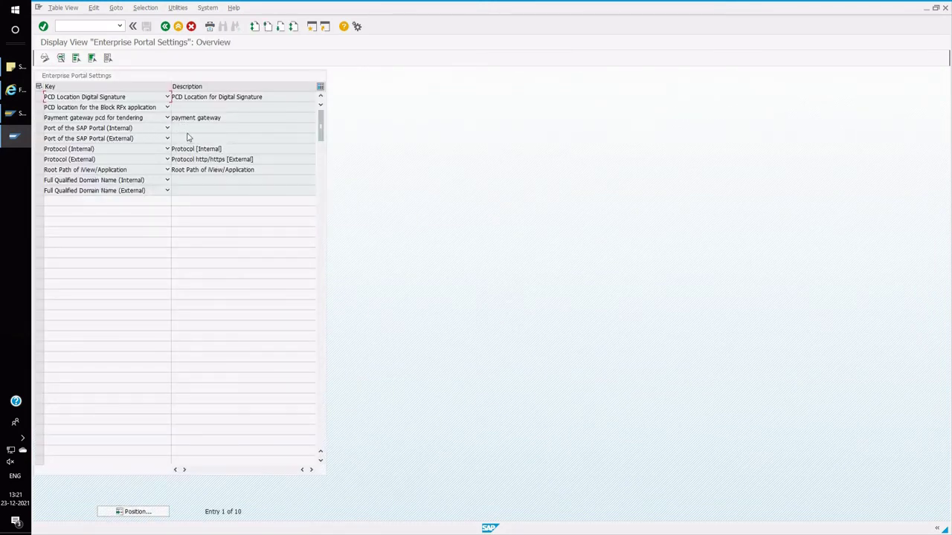
View the external portal port, PCD Location Digital Signature, and payment gateway PCD for tendering entries
double_click(197, 139)
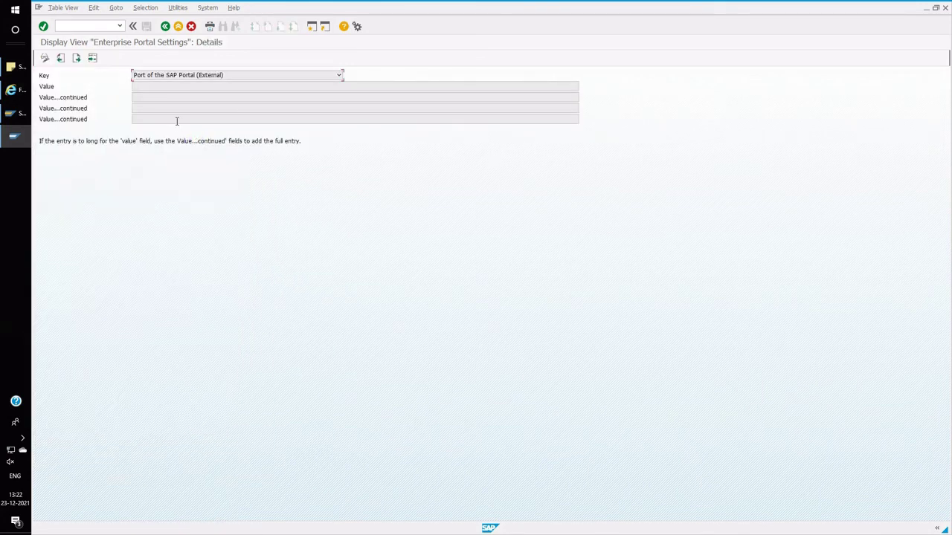
key(F3)
double_click(186, 97)
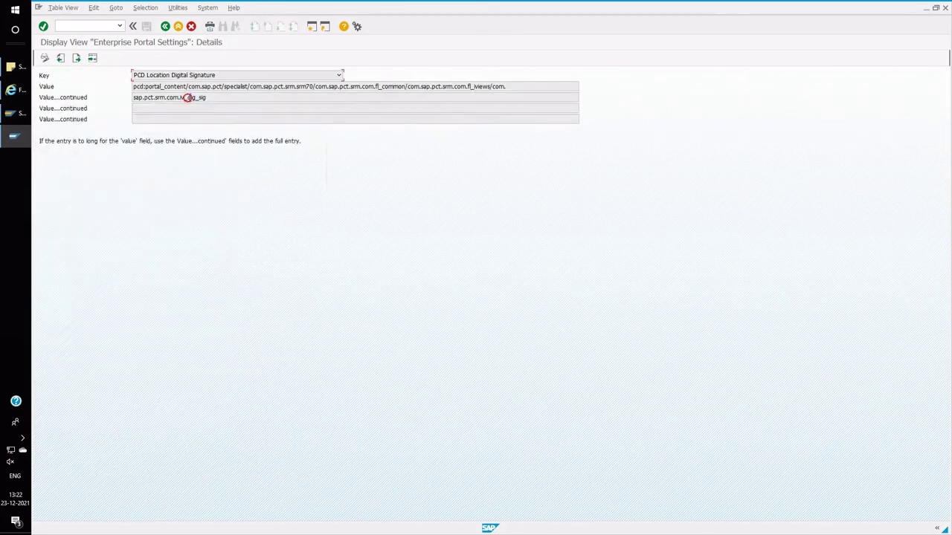
drag(220, 100, 127, 99)
key(F3)
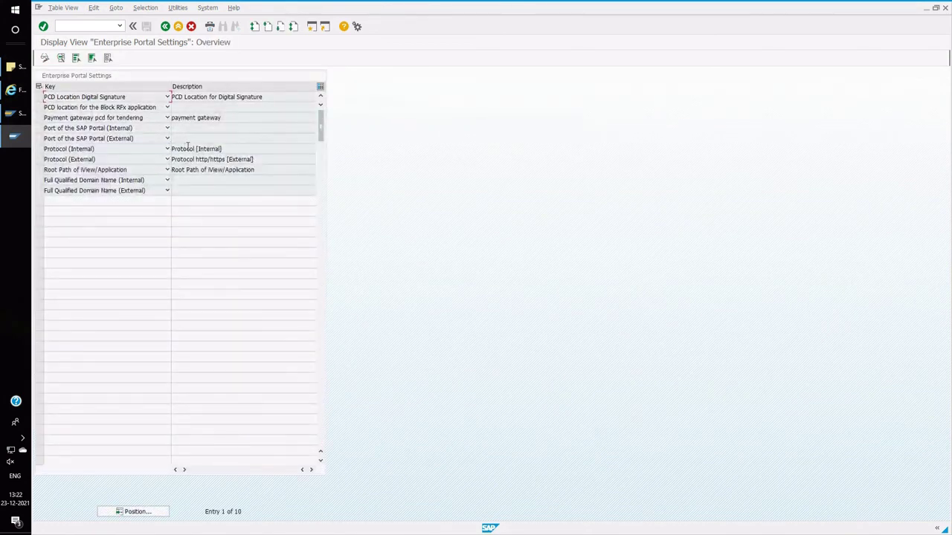
double_click(210, 118)
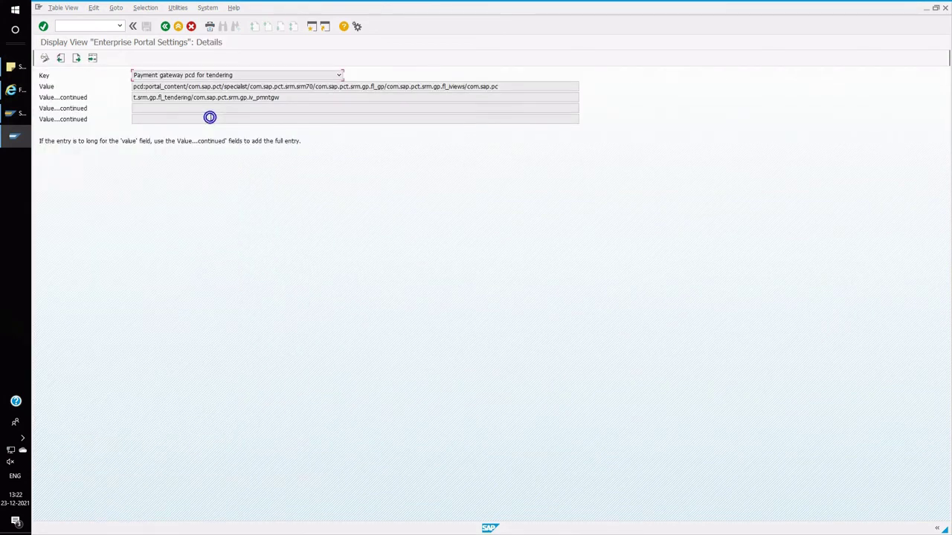
drag(301, 98, 128, 111)
key(F3)
key(F3)
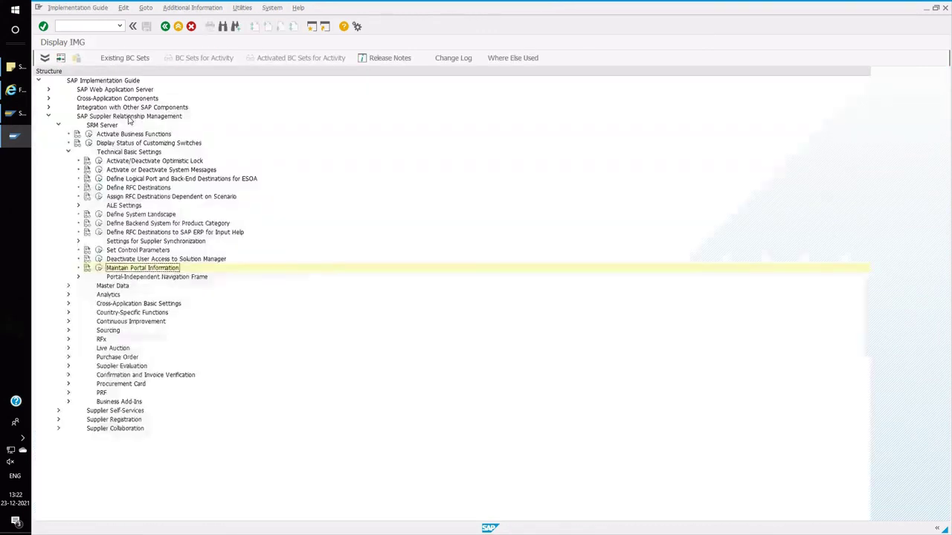